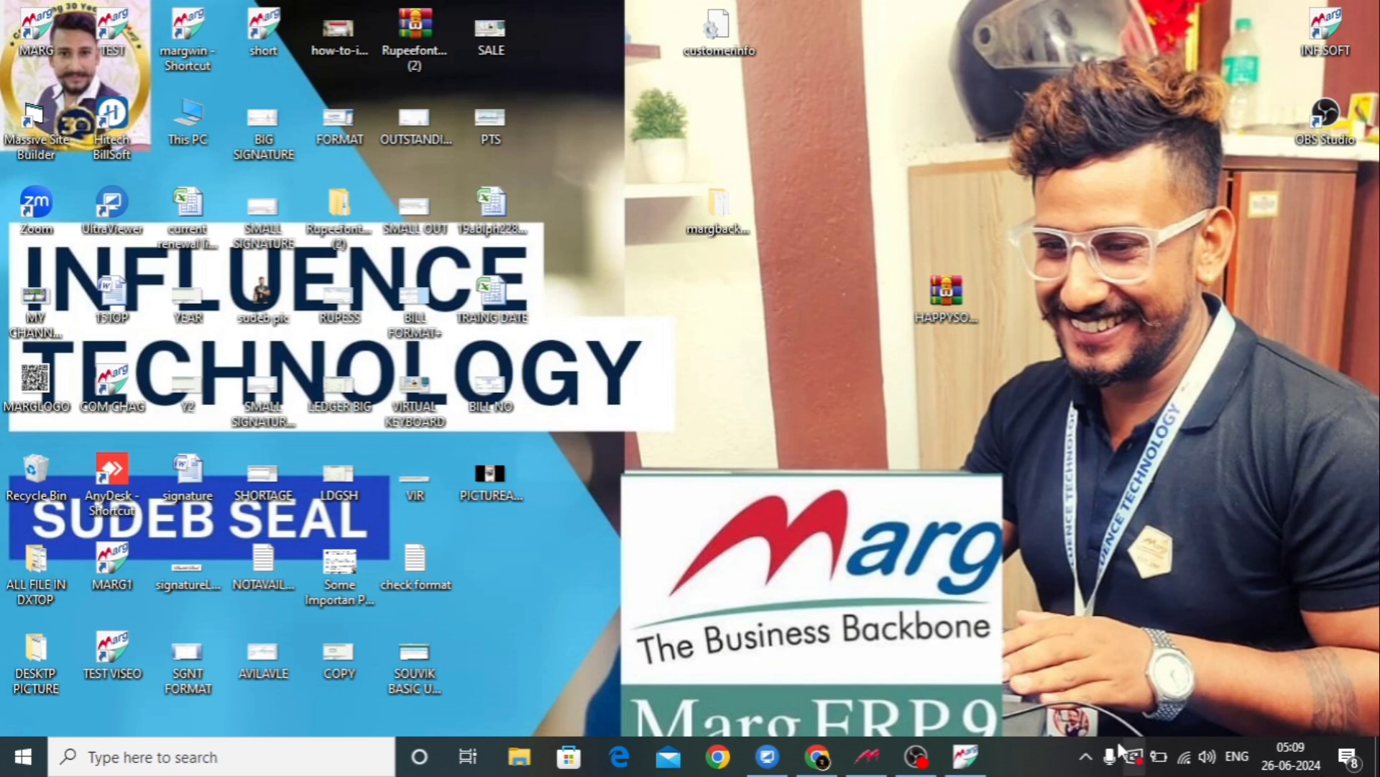
Bring Marg ERP forward and start a new bill via Transactions > Sale > Bill.
click(967, 757)
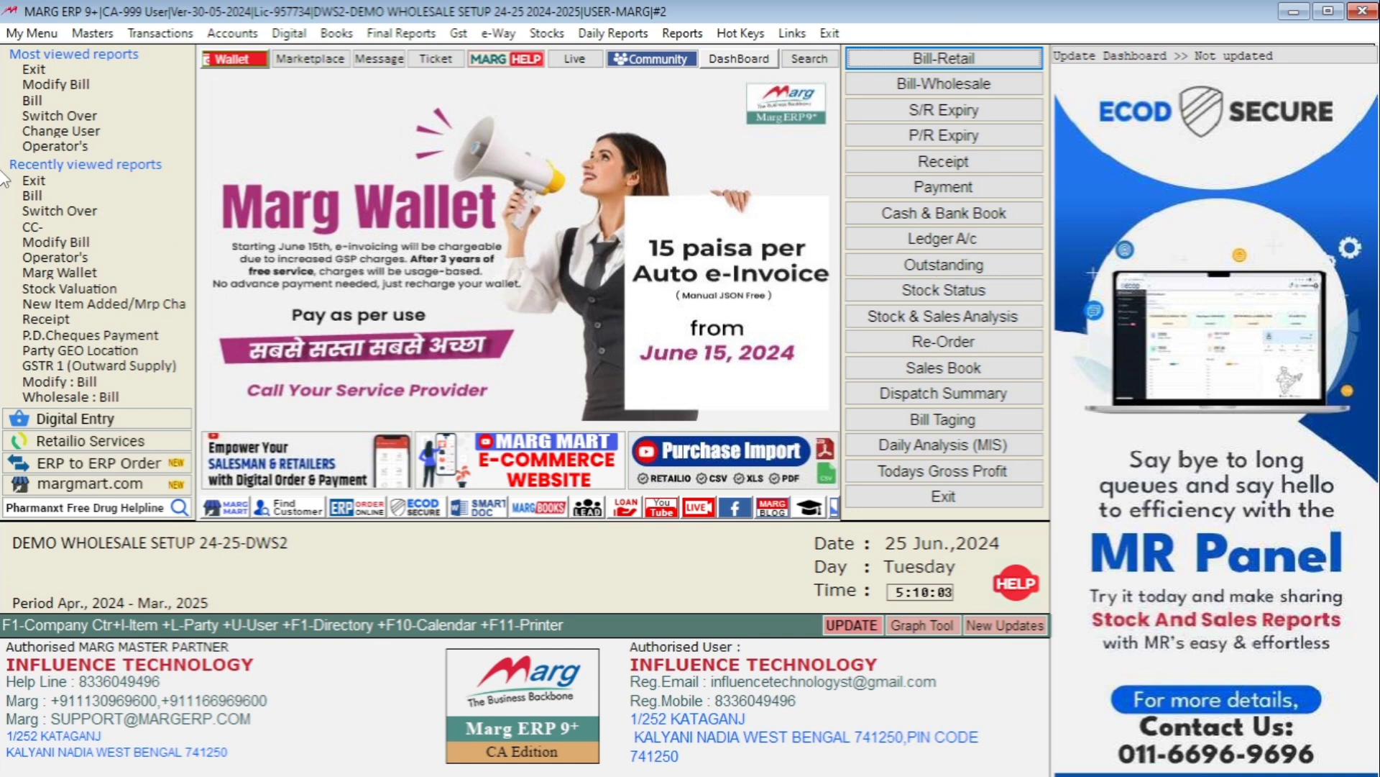
click(160, 33)
mouse_move(160, 56)
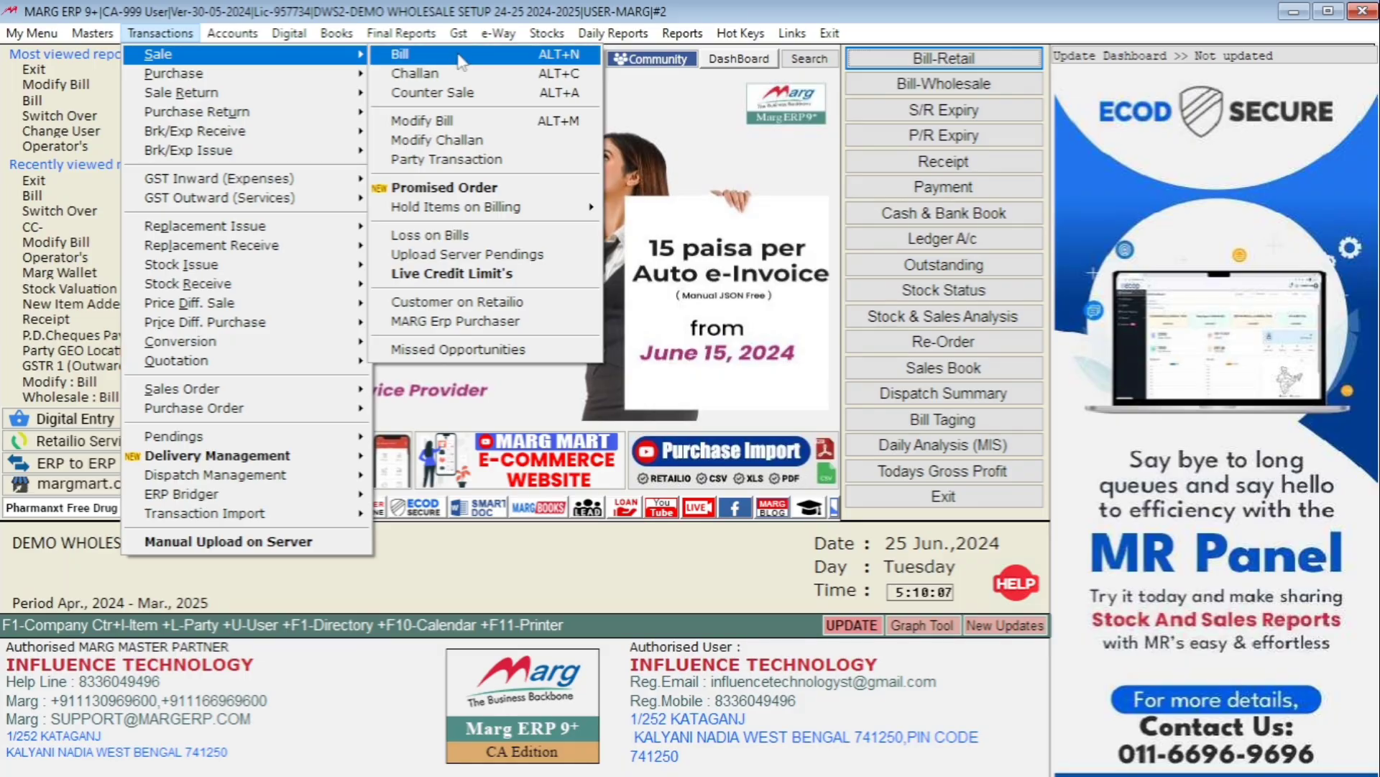
click(399, 53)
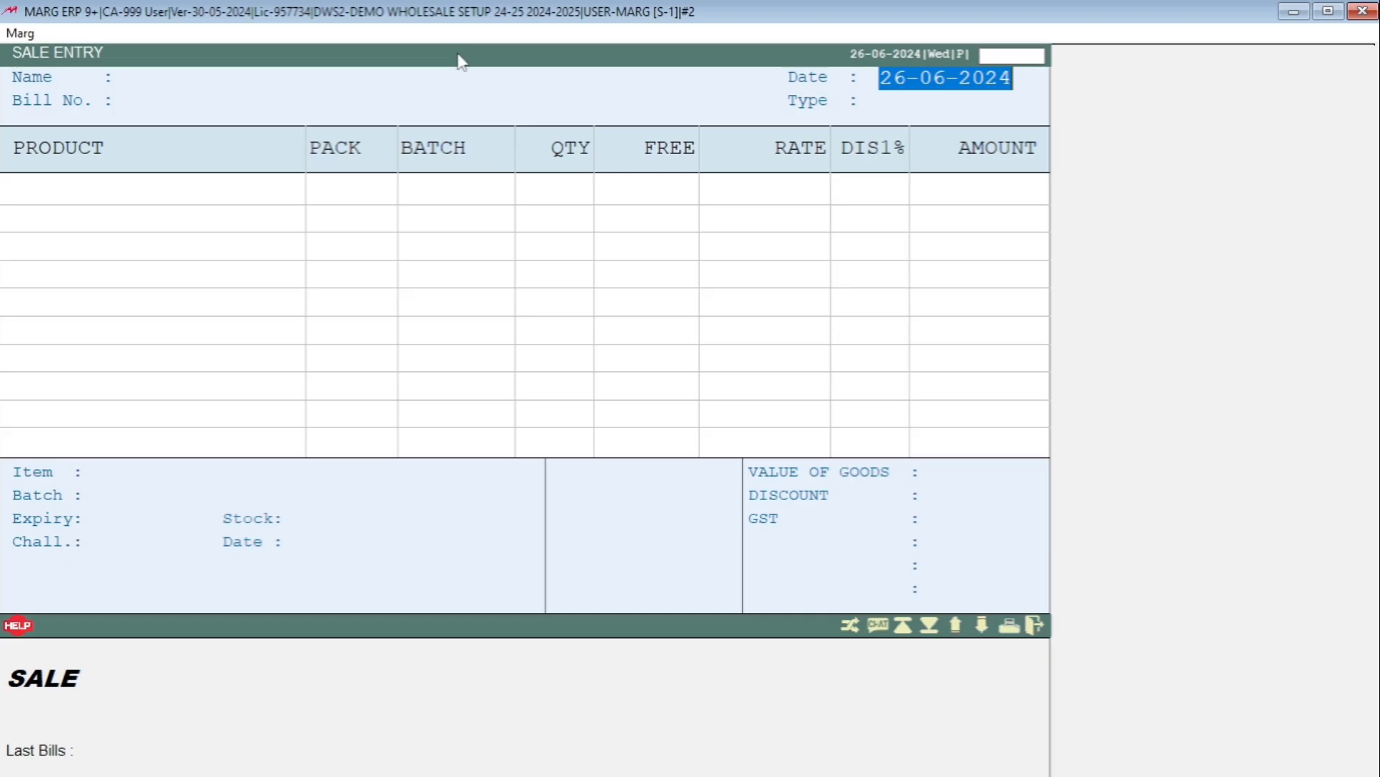
Accept the 26-06-2024 bill date and begin a new party ledger from the Ledgers list.
key(Return)
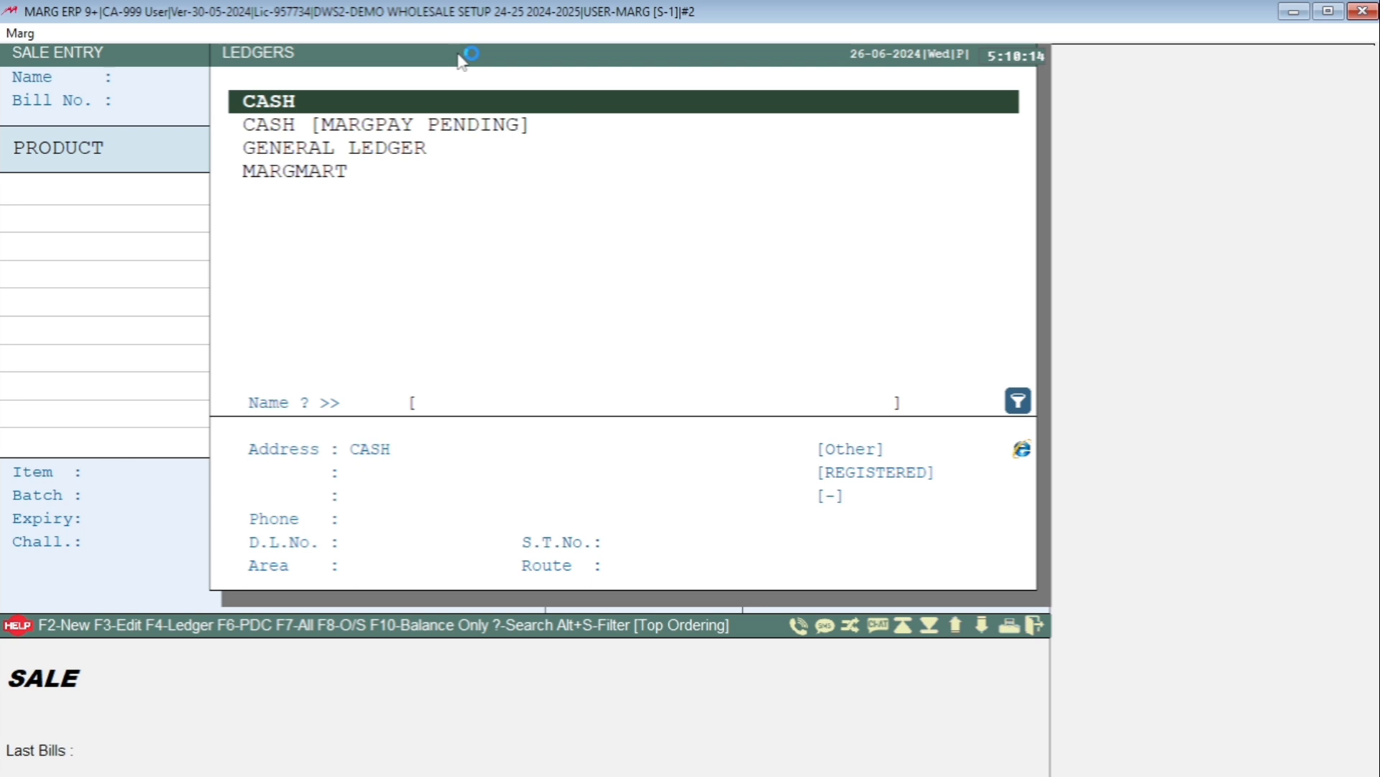
key(F2)
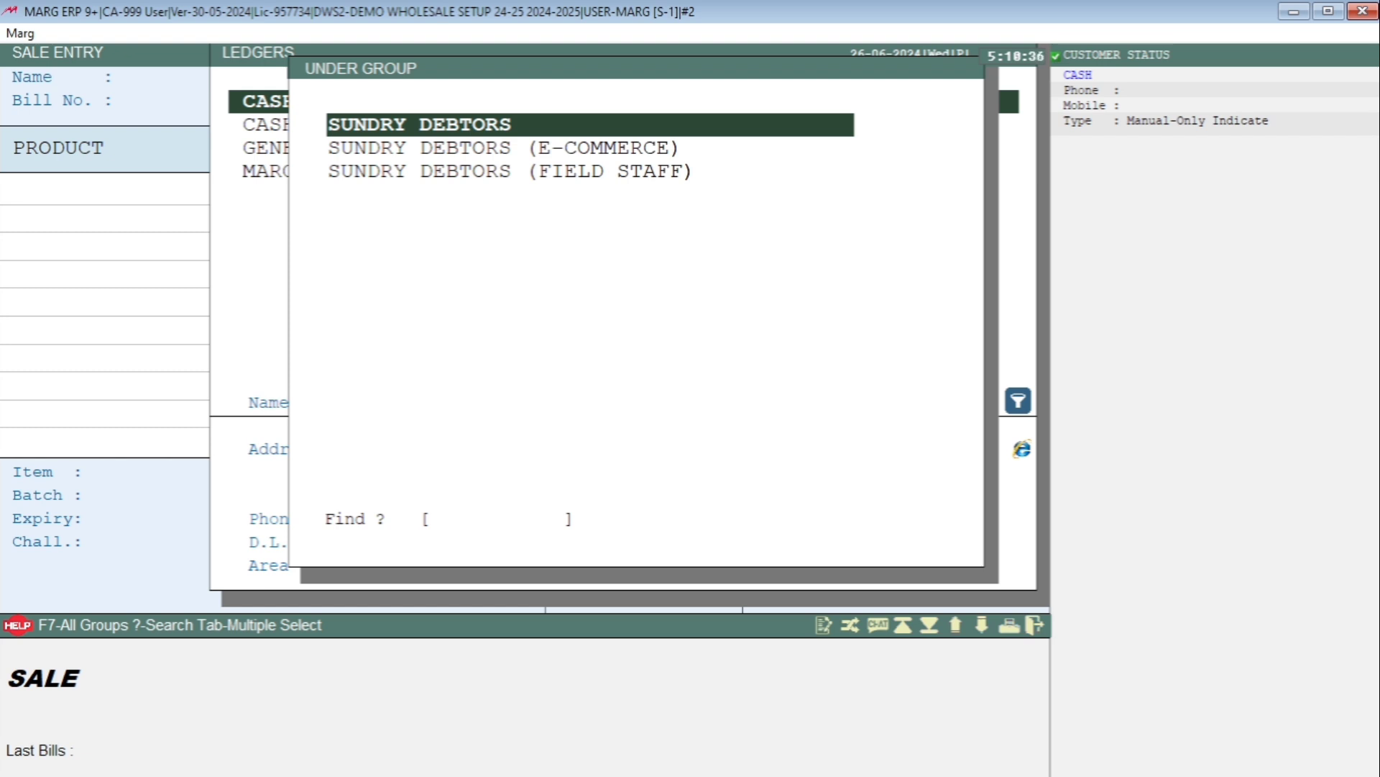
File the ledger under SUNDRY DEBTORS, named SUDEB MEDICAL HALL, with station KALYANI.
key(Return)
text(SU)
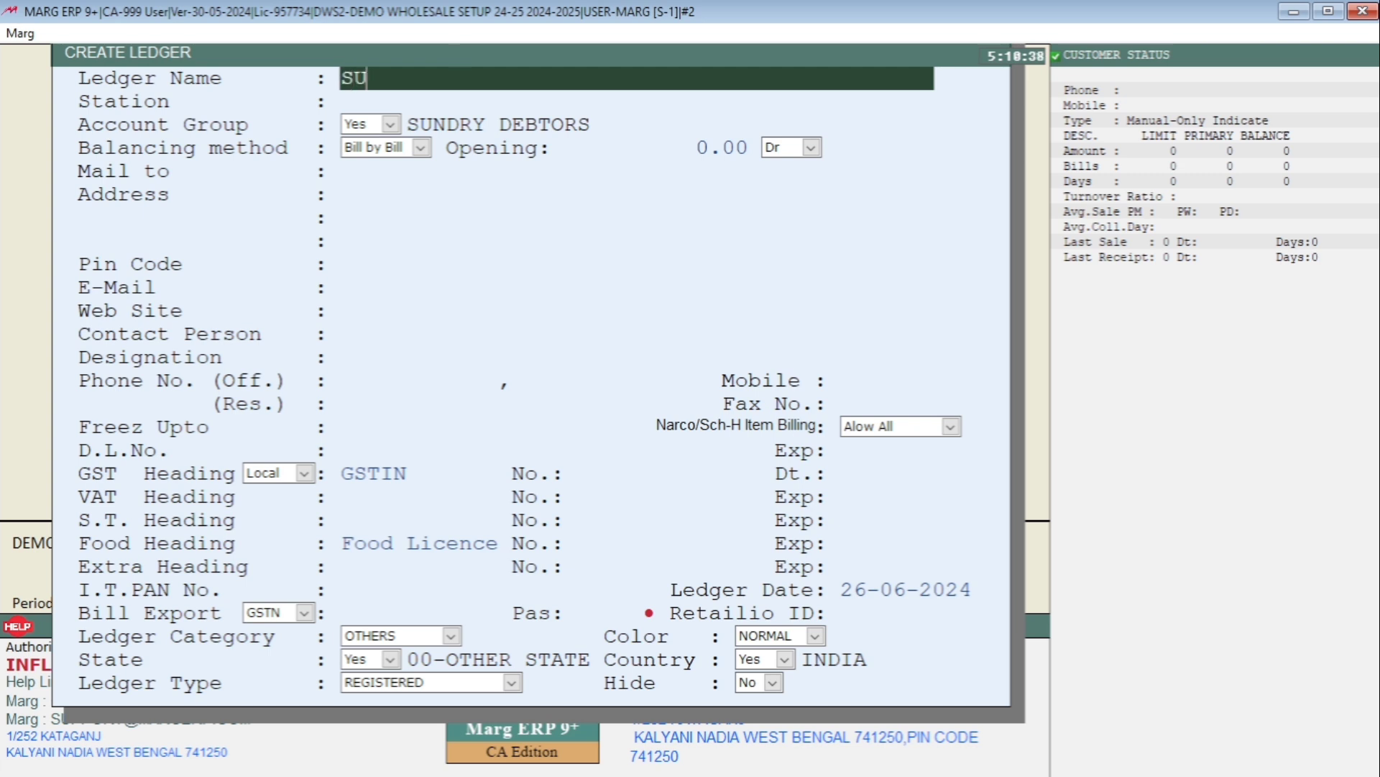
text(DEB ME)
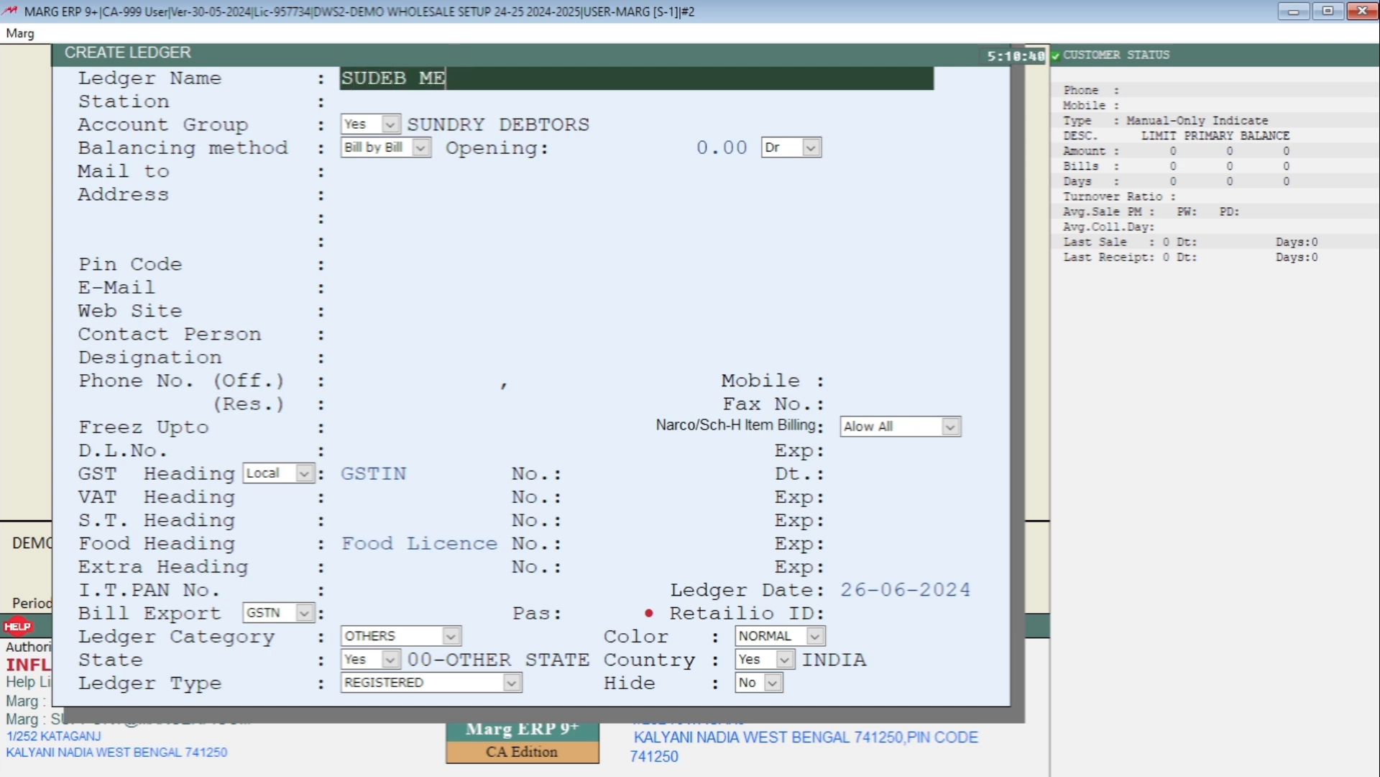
text(DICAL HA)
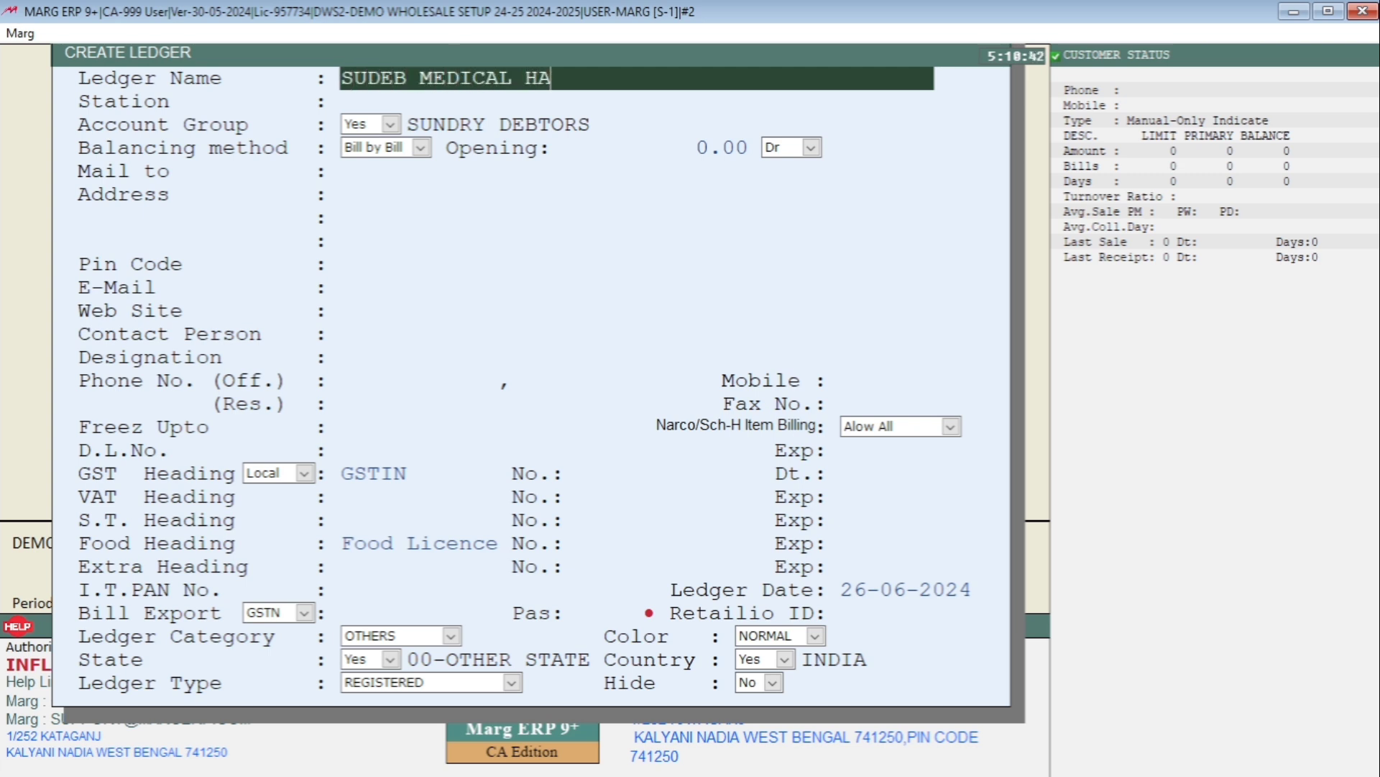
text(LLK)
key(BackSpace)
key(Return)
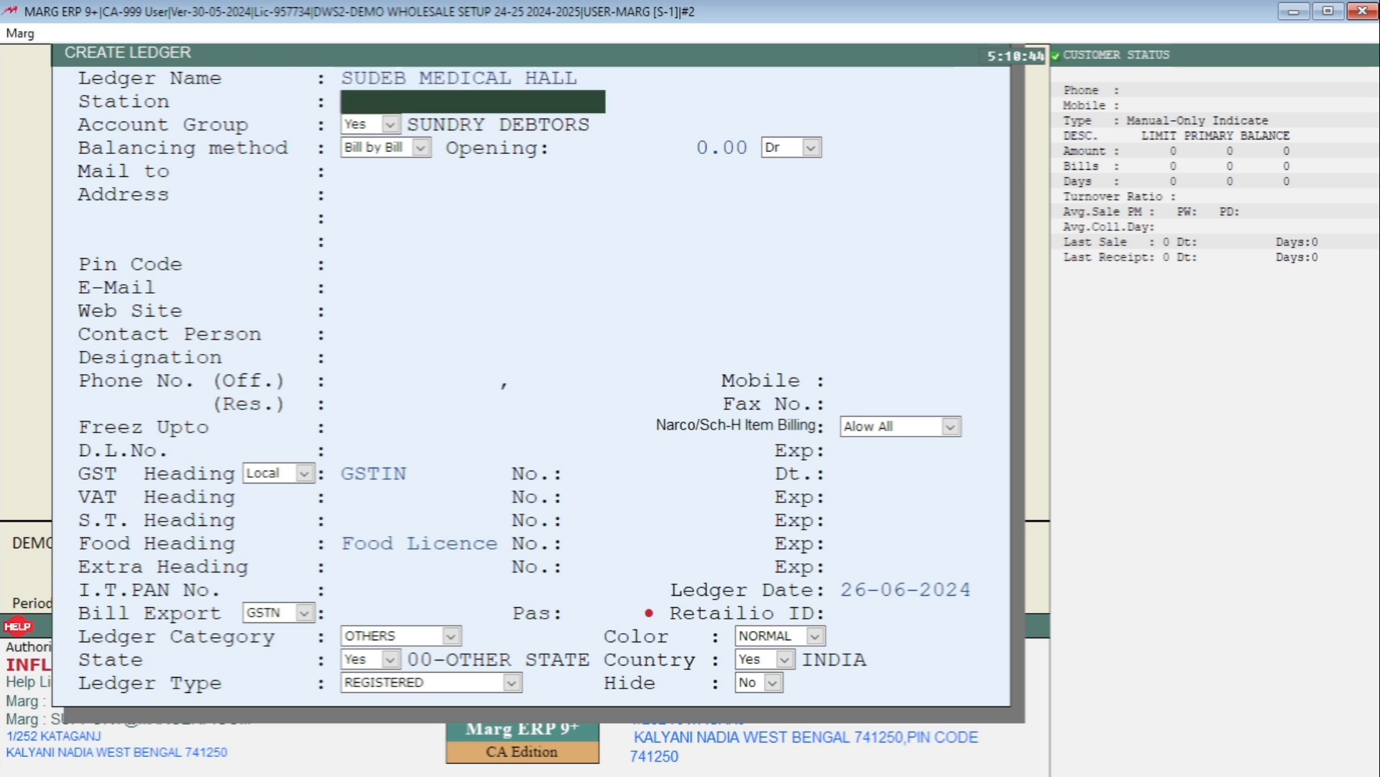
text(KALYANI)
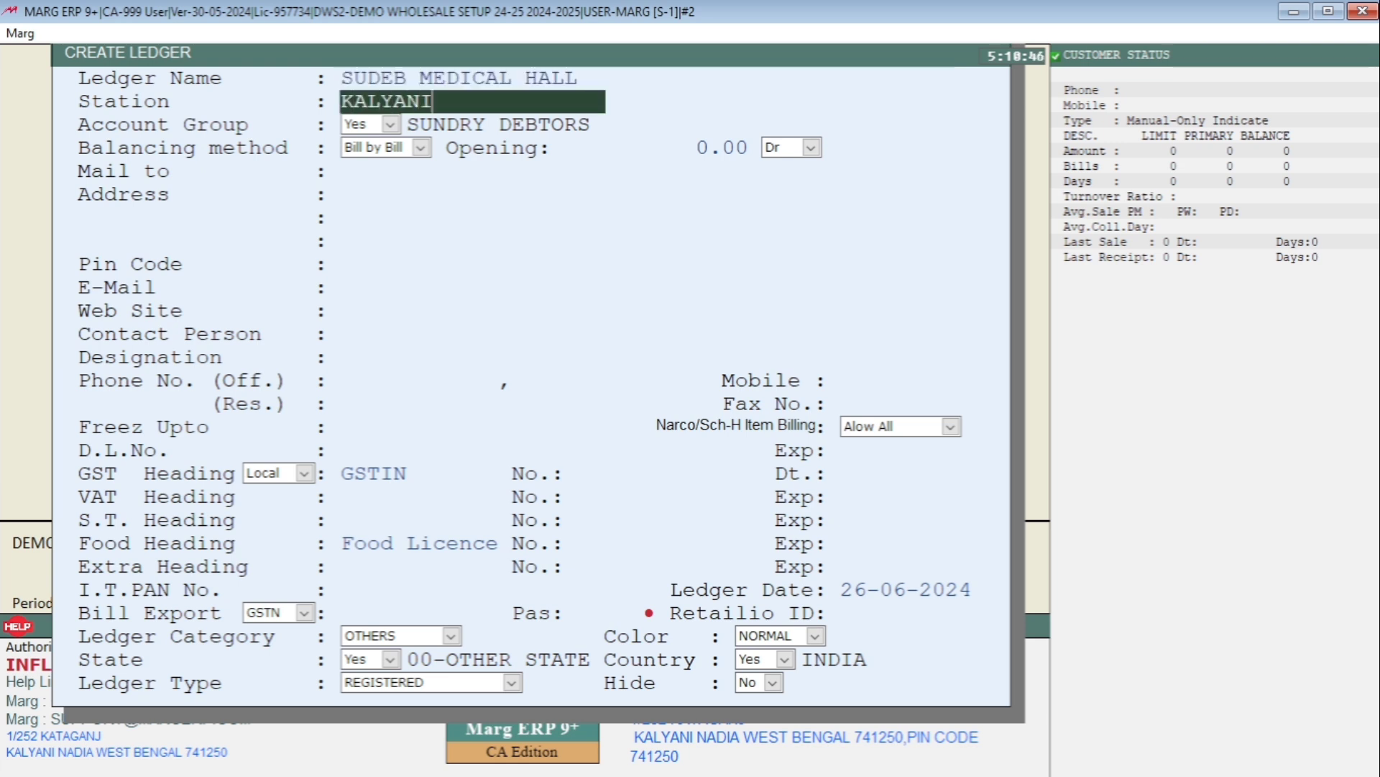
key(Return)
key(Return)
Enter address KALYANI and the party's mobile number, leaving the other ledger fields blank.
key(Return)
key(Return)
key(Return)
text(KALYANI)
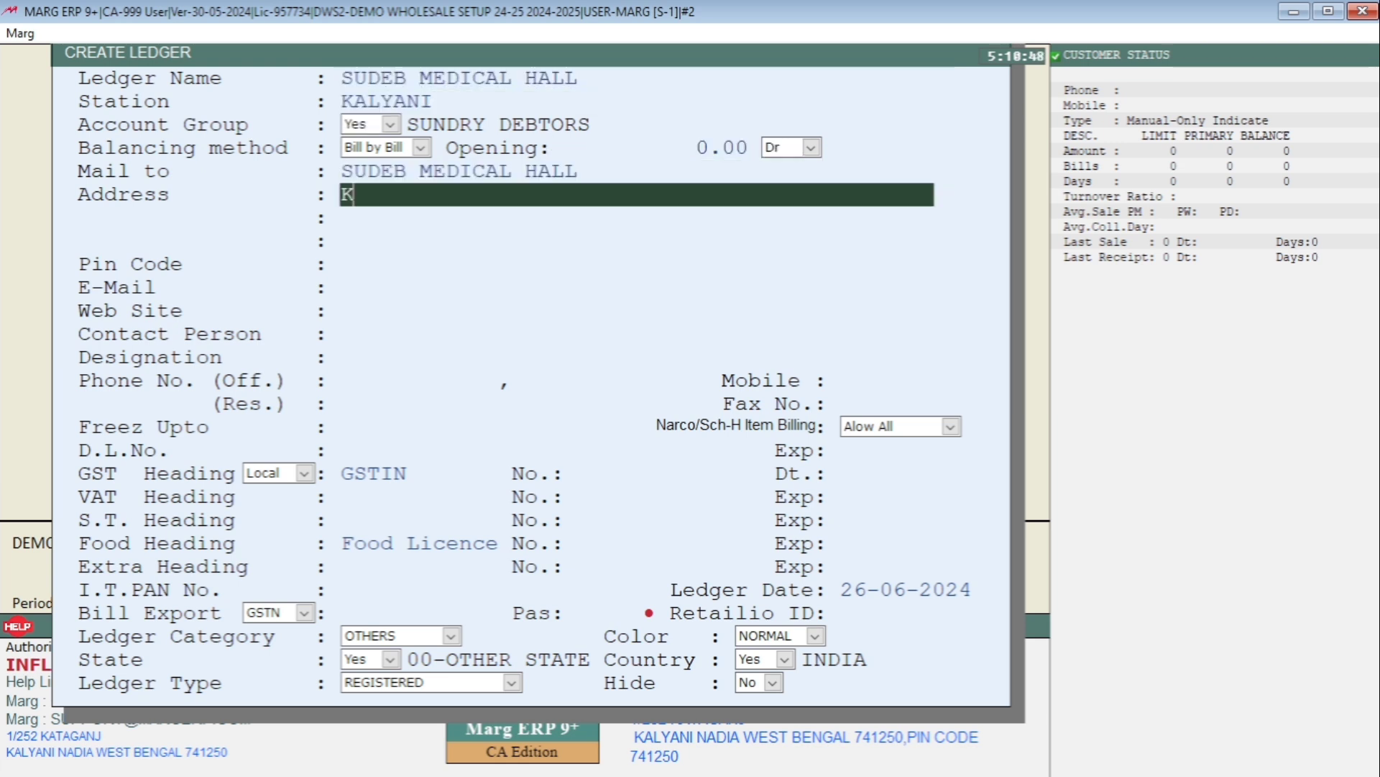
key(Return)
key(Return)
key(Return)
key(Return)
key(Return)
key(Return)
key(Return)
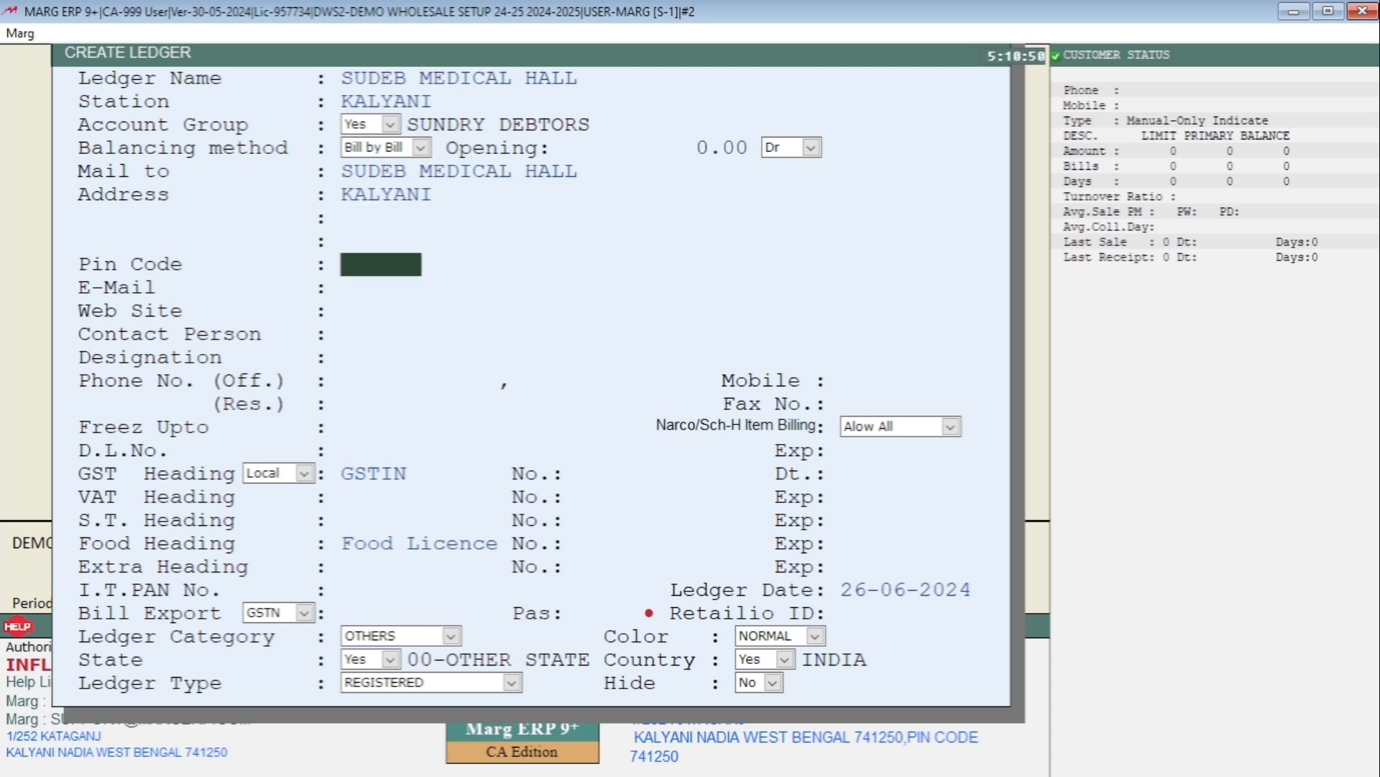
key(Return)
key(Return)
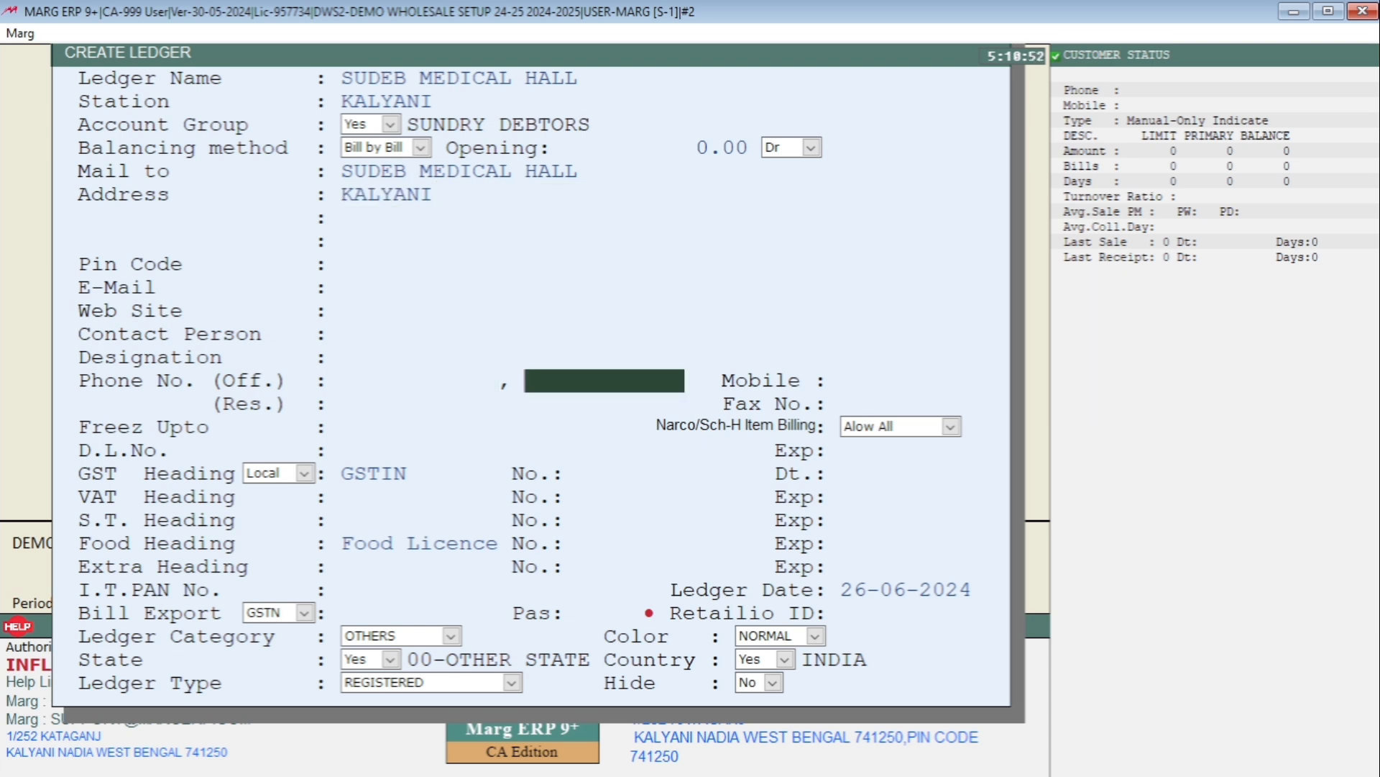
key(Return)
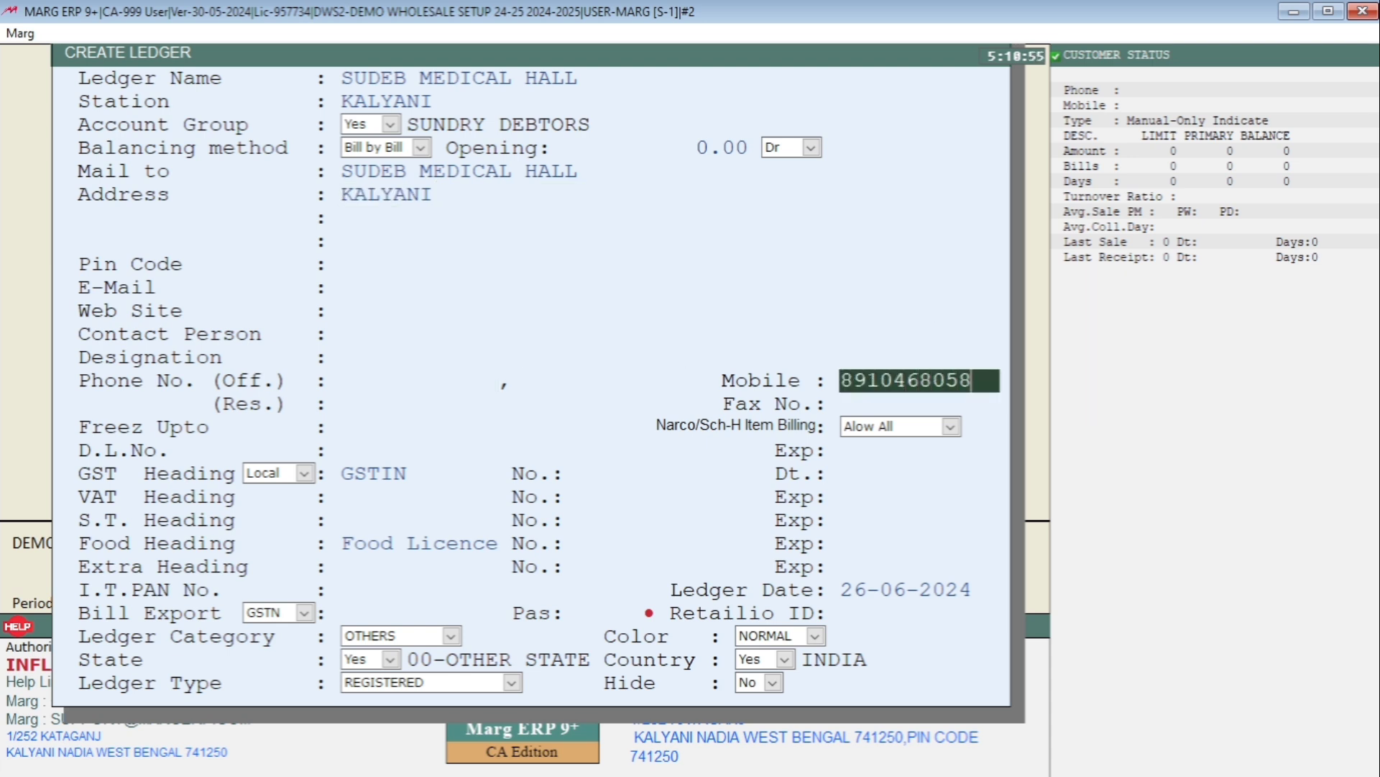
key(Return)
key(Return)
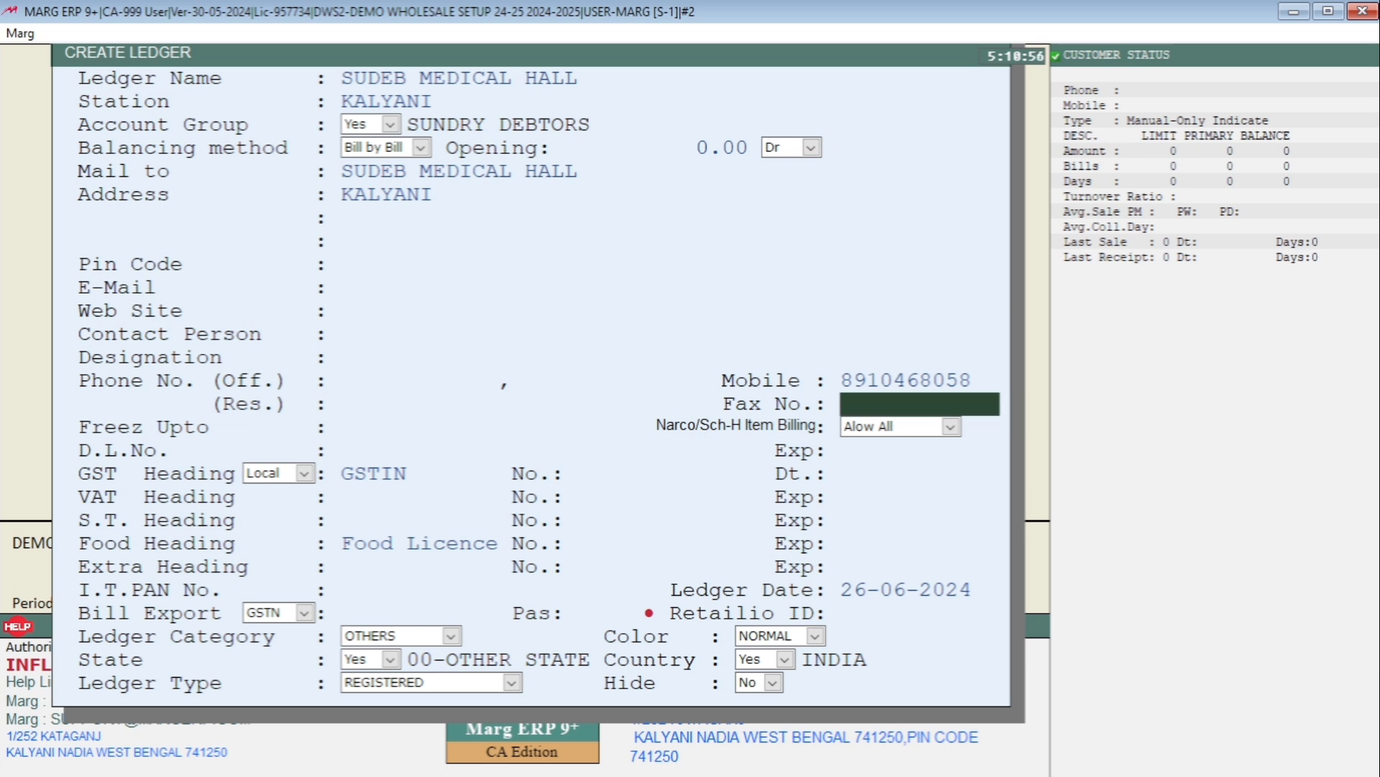
key(Return)
key(Return)
key(Return)
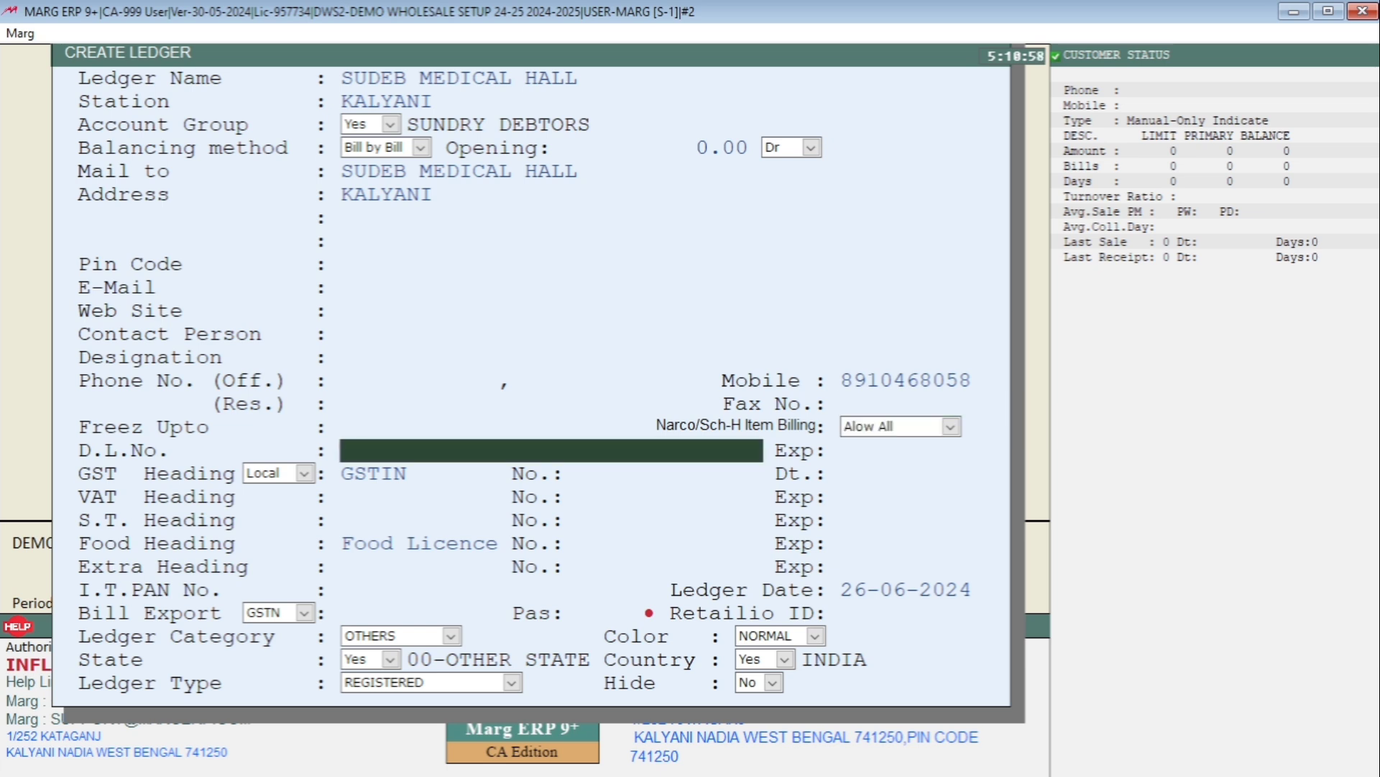
key(Return)
key(Return)
key(Return)
key(Return)
key(Return)
key(Return)
key(Return)
key(Return)
key(Return)
key(Return)
key(Return)
key(Return)
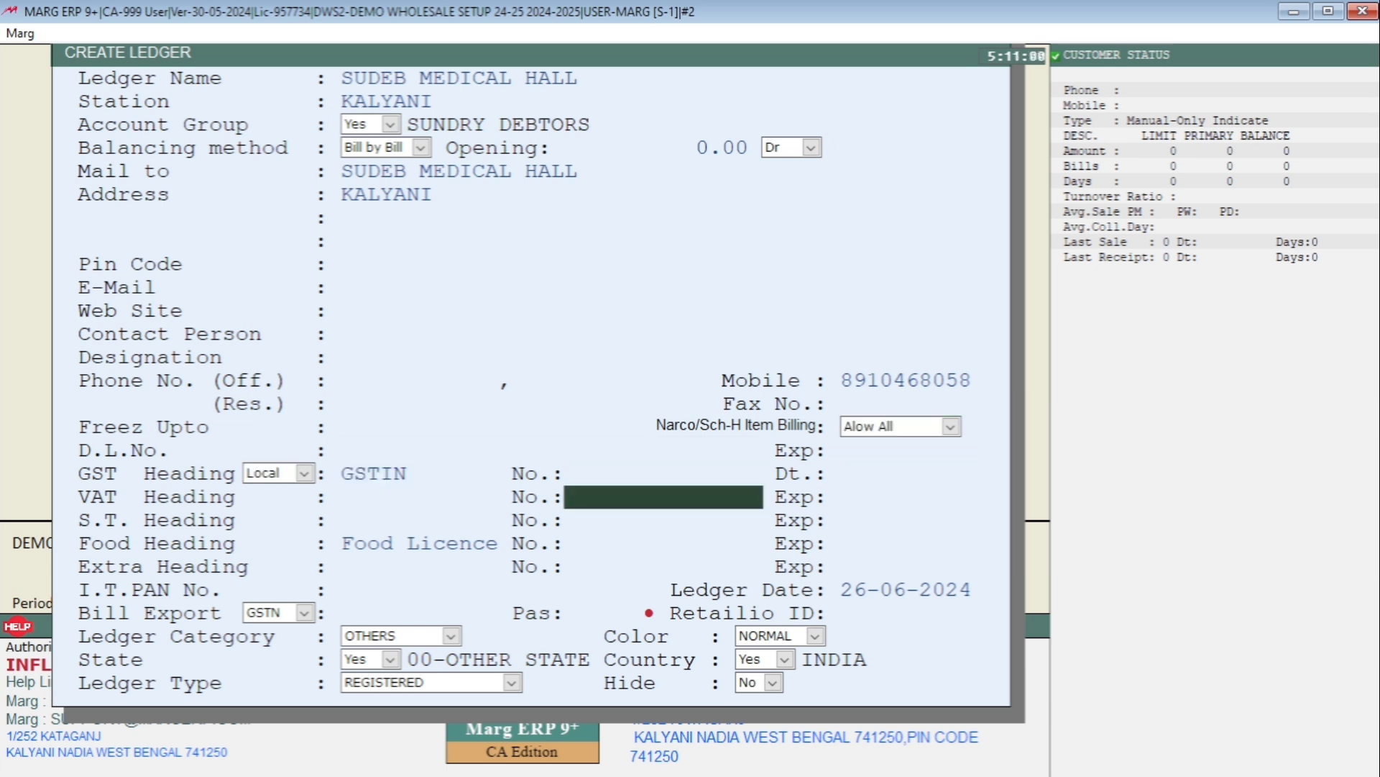
key(Return)
key(Return)
key(Return)
key(Return)
key(Return)
key(Return)
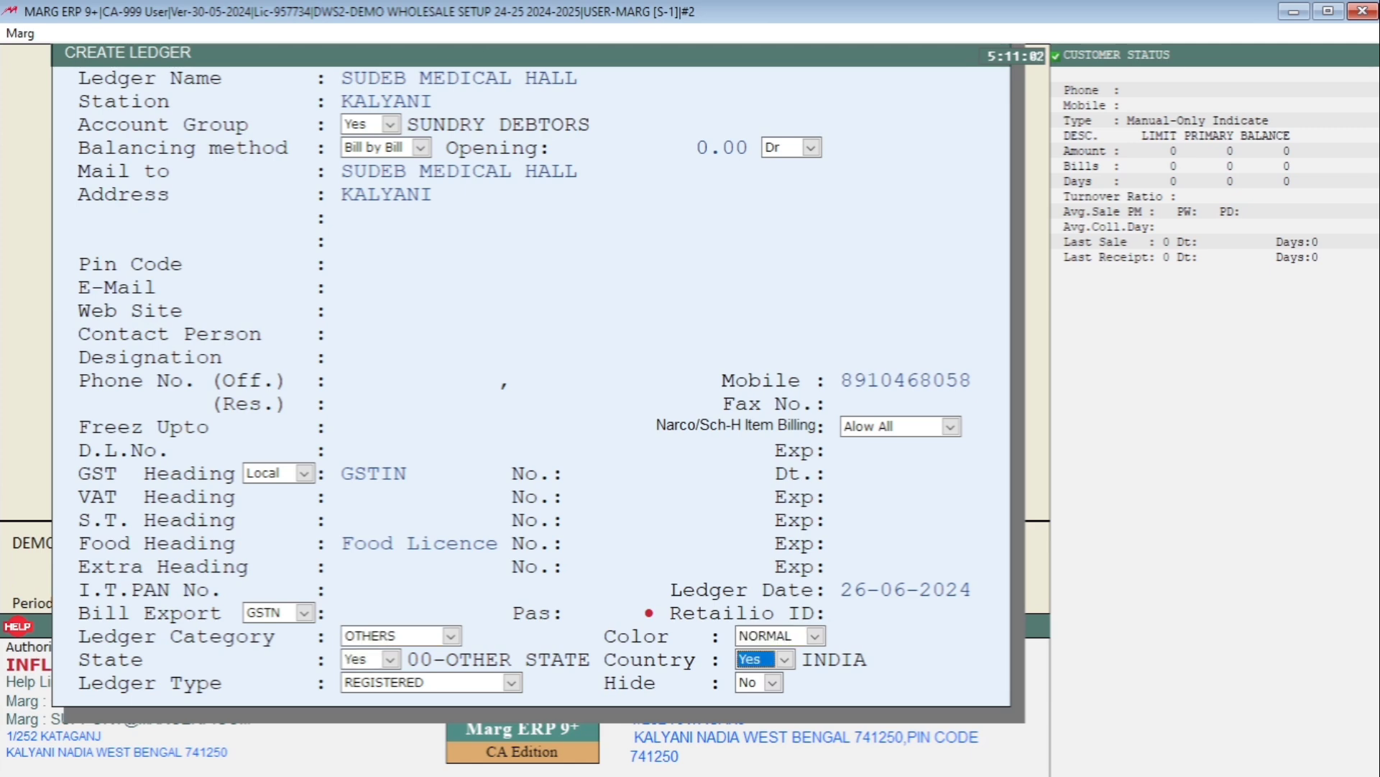
key(Return)
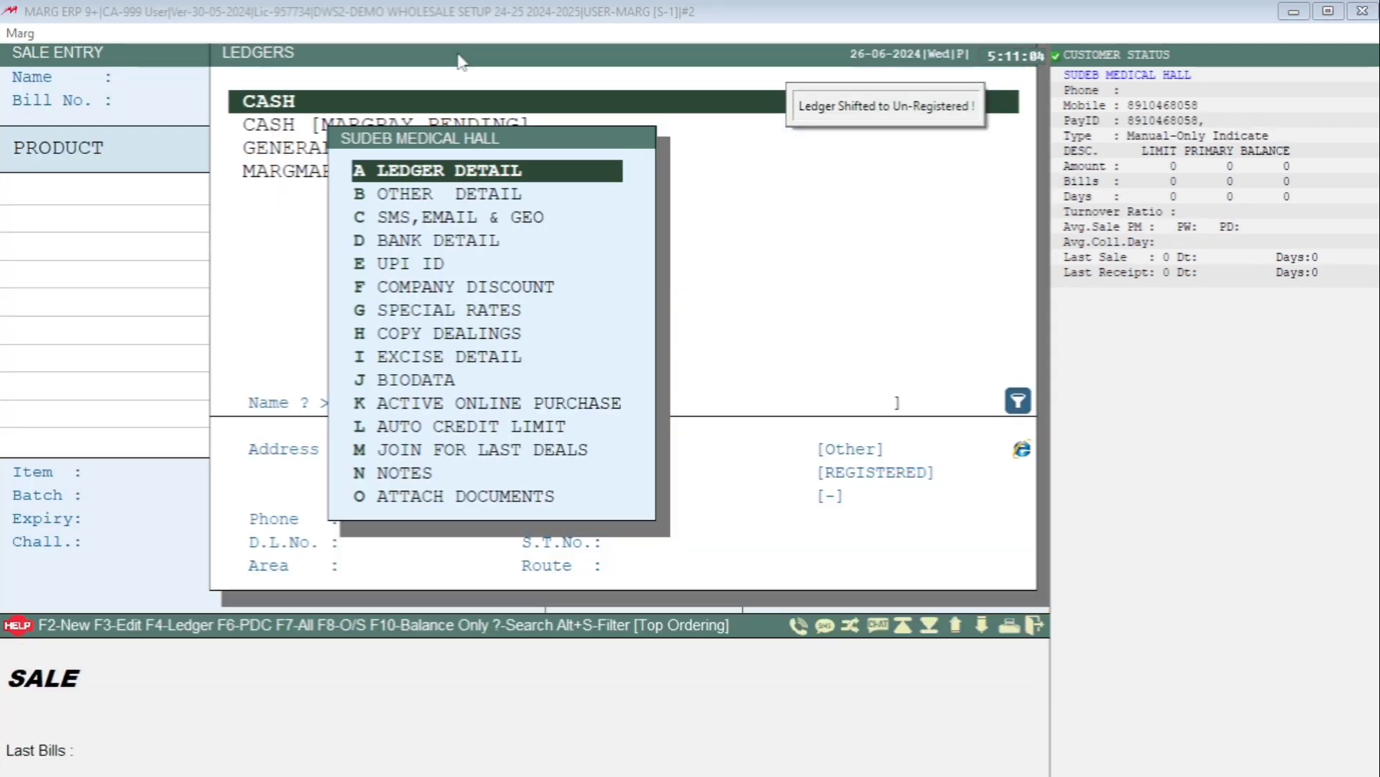
Save the ledger, select SUDEB MEDICAL HALL as the bill's party and dismiss Party History.
key(Escape)
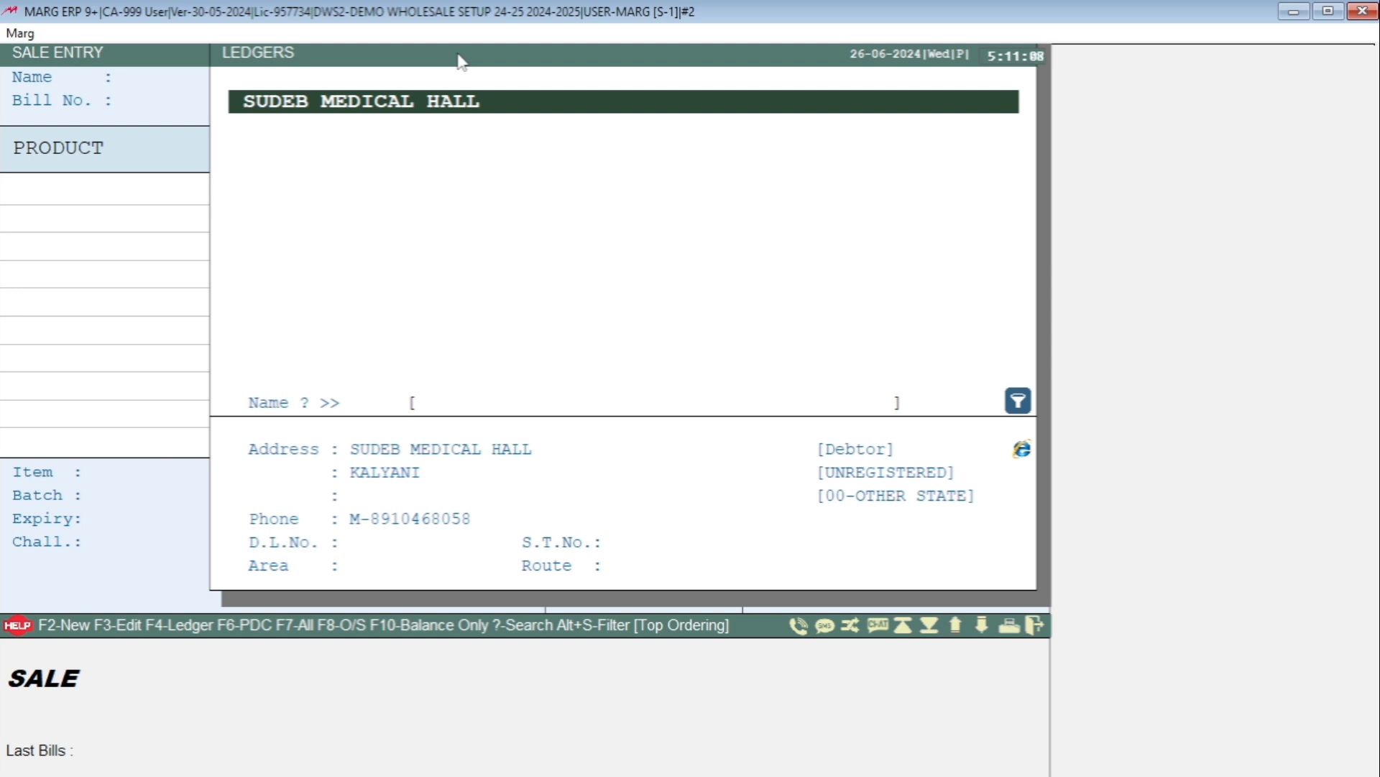
key(Return)
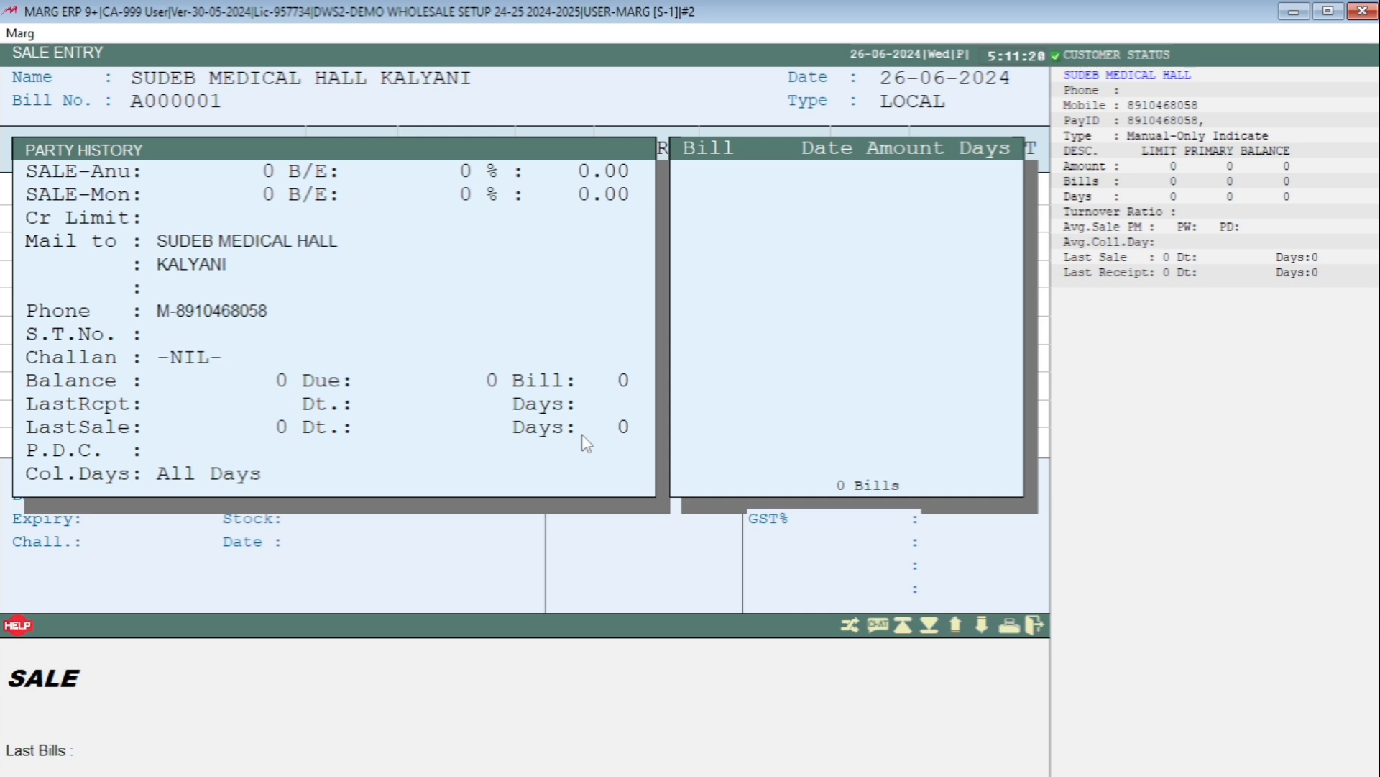
key(Escape)
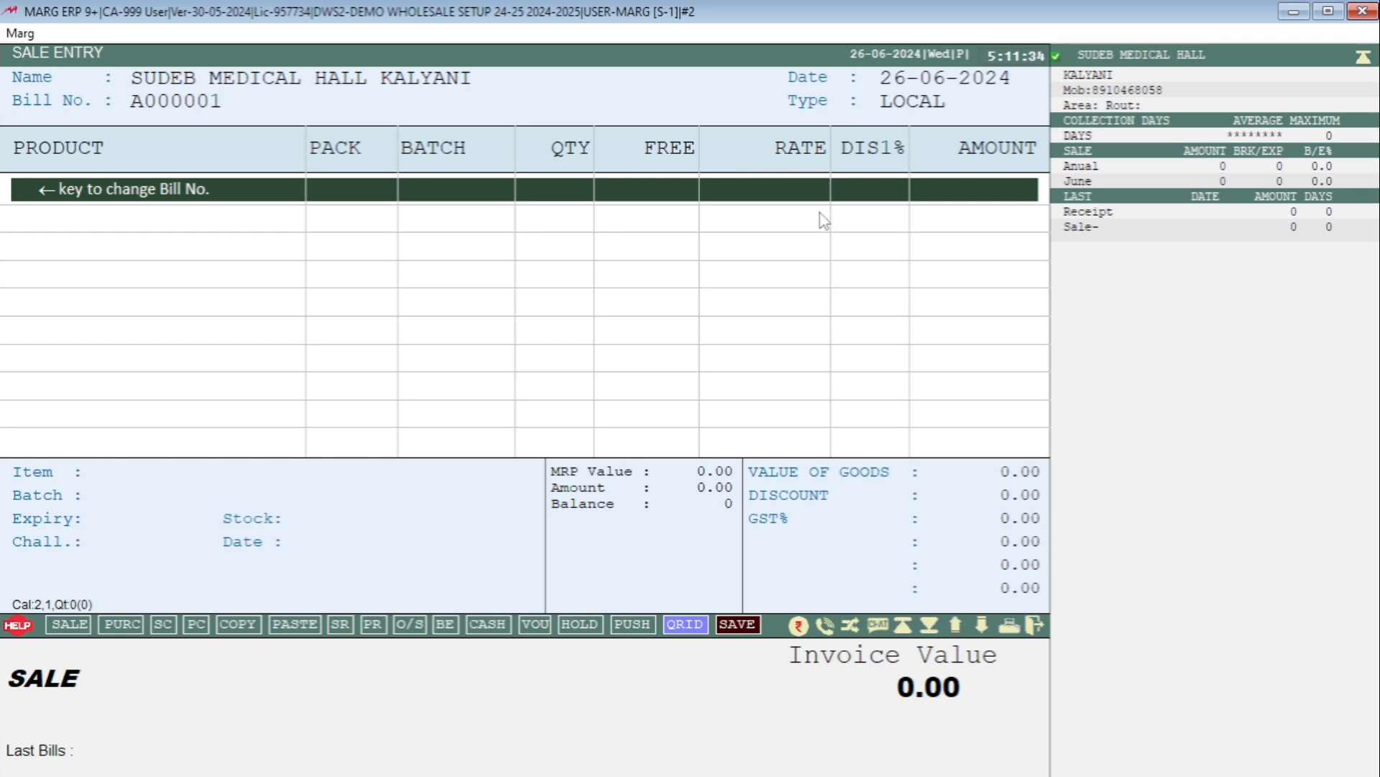
Pick 3VC CAP from the ITEMS list to show its batch 326589+ at rate 160.00.
key(Return)
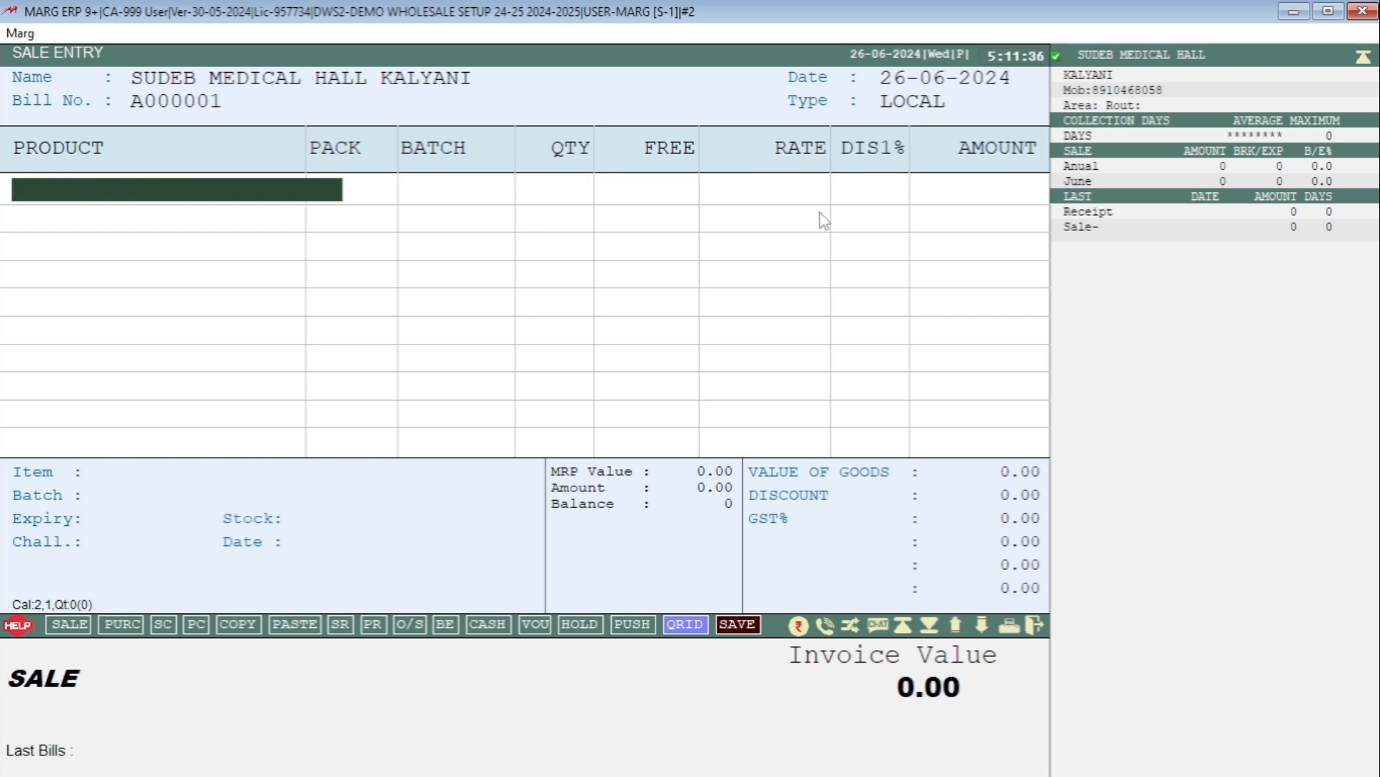
key(Down)
key(Down)
key(Down)
key(Down)
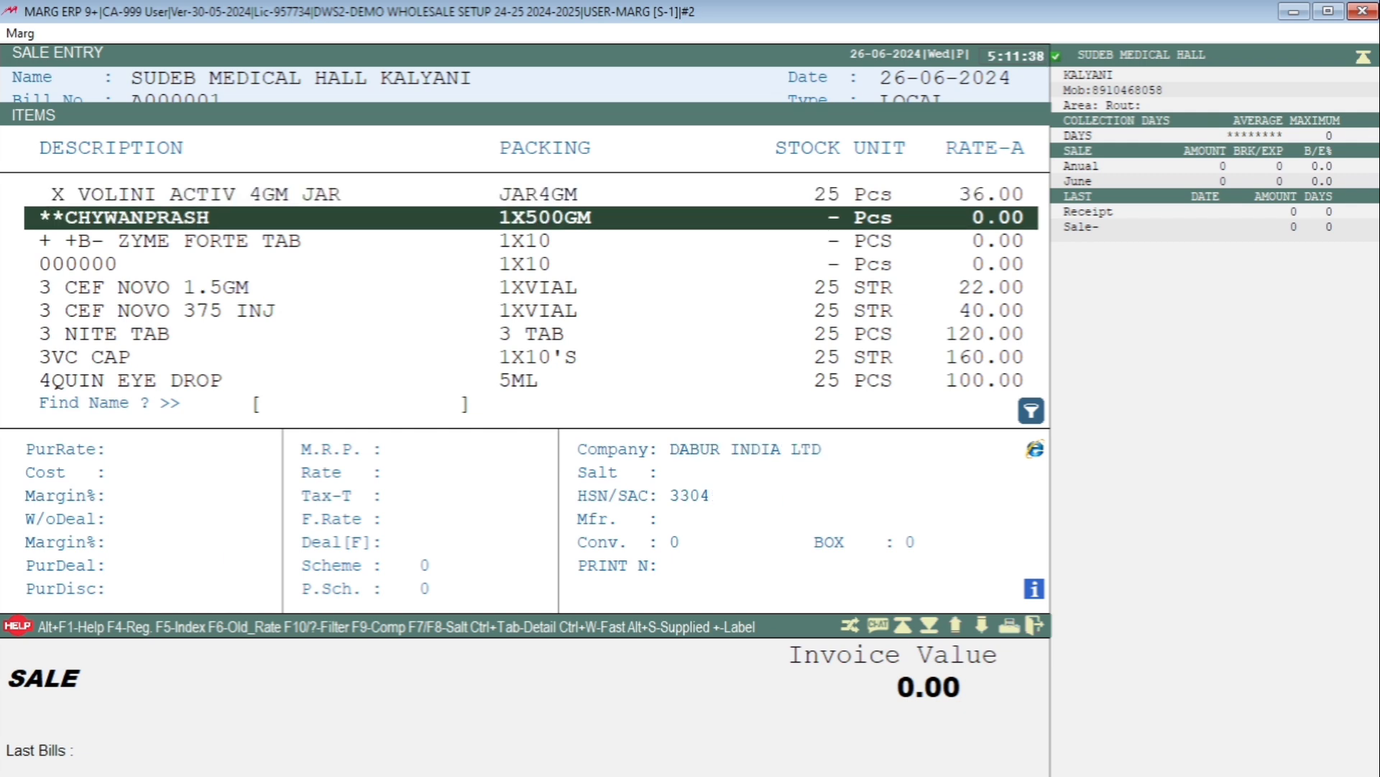
key(Down)
key(Up)
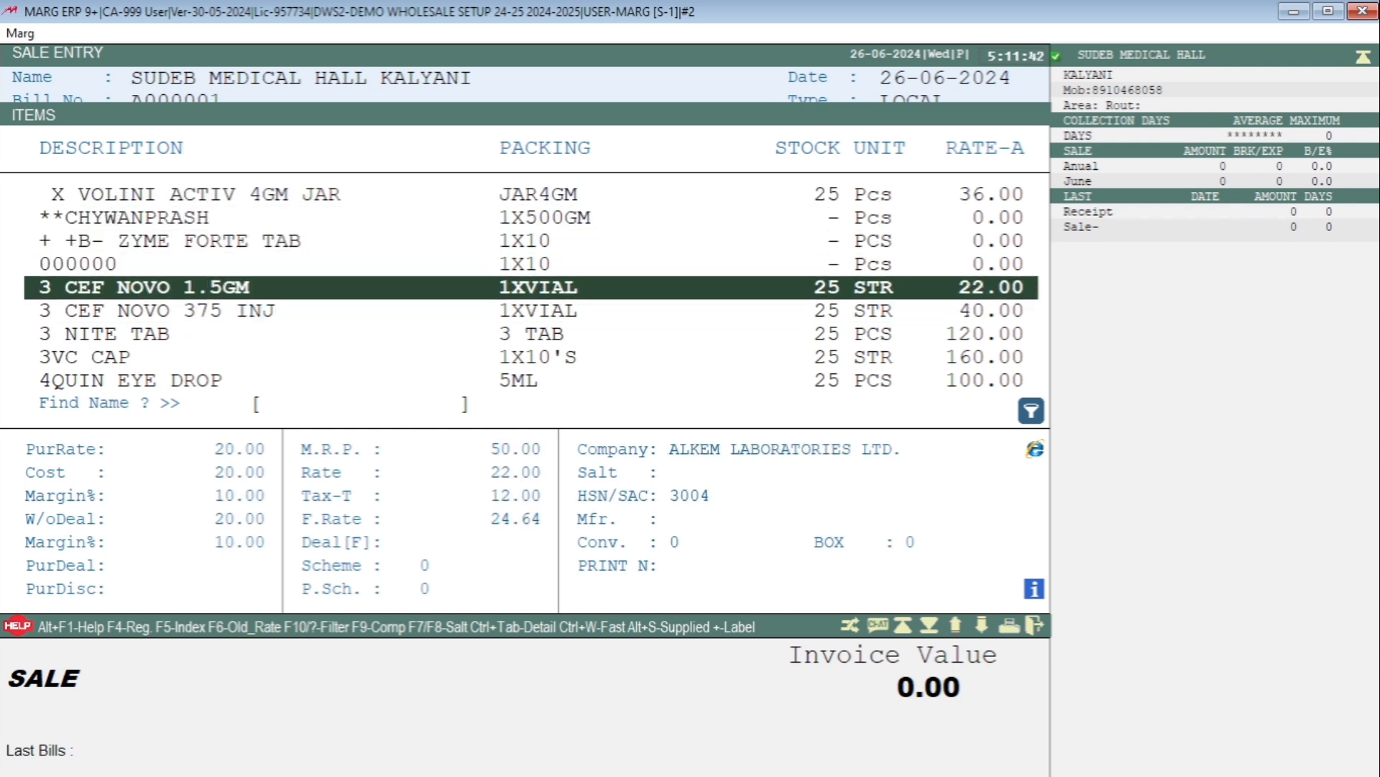
key(Down)
key(Down)
key(Down)
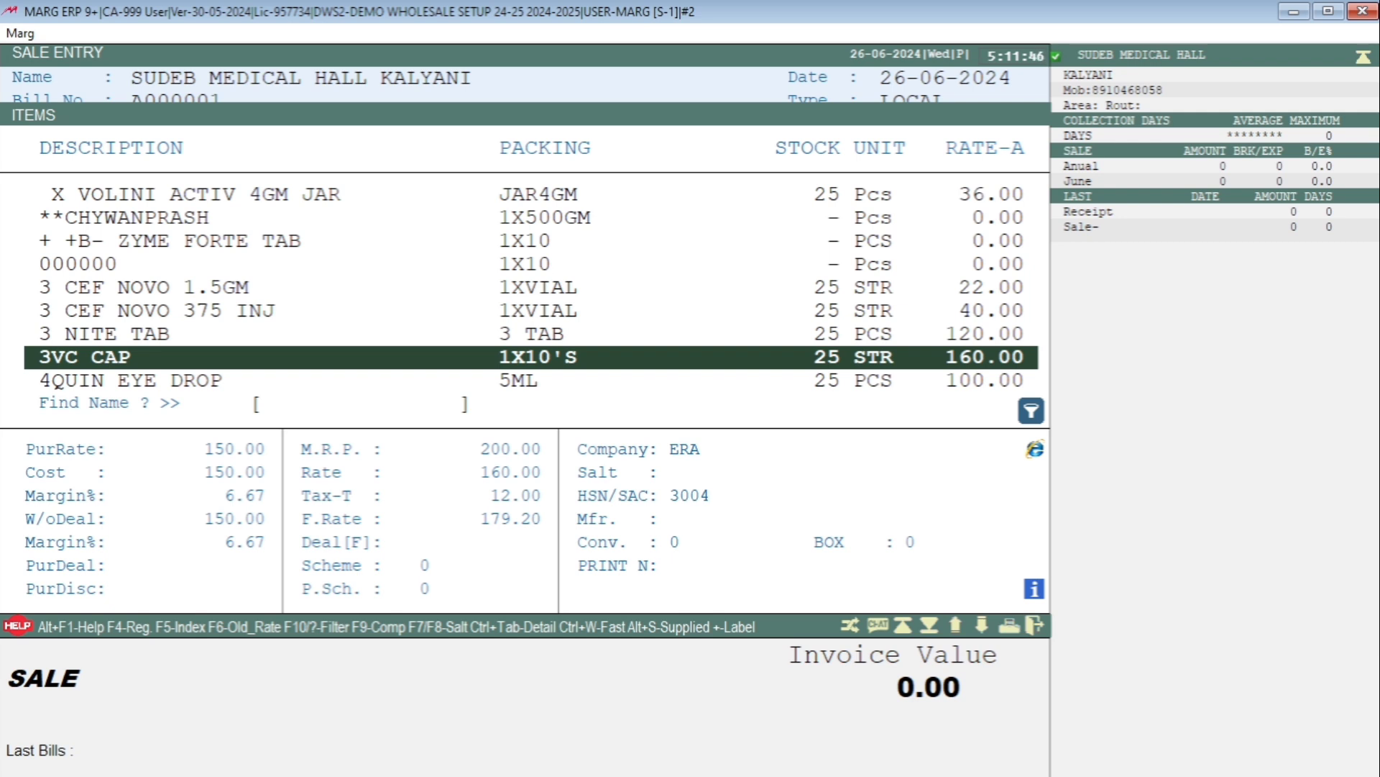
key(Return)
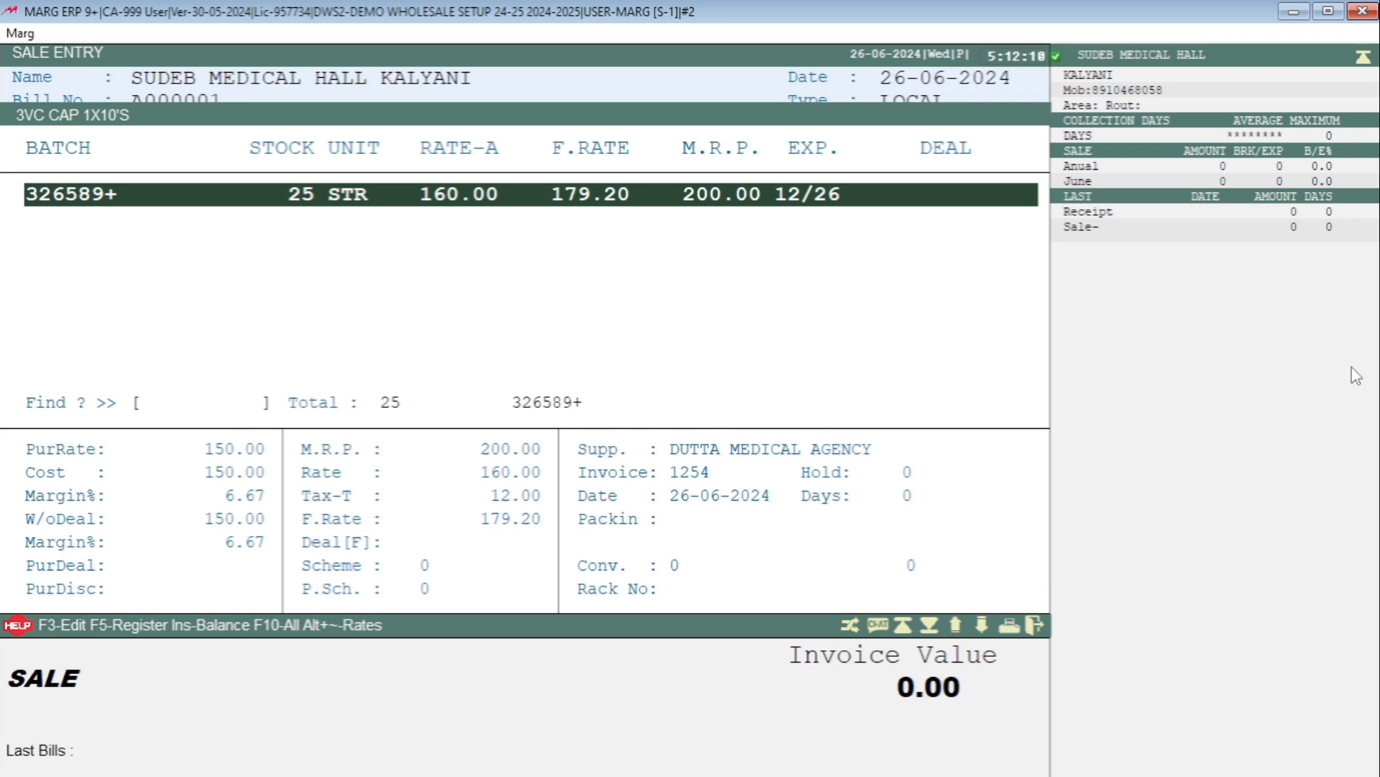
Add 5 units of 3VC CAP batch 326589+ (800.00) and return to that line.
key(Return)
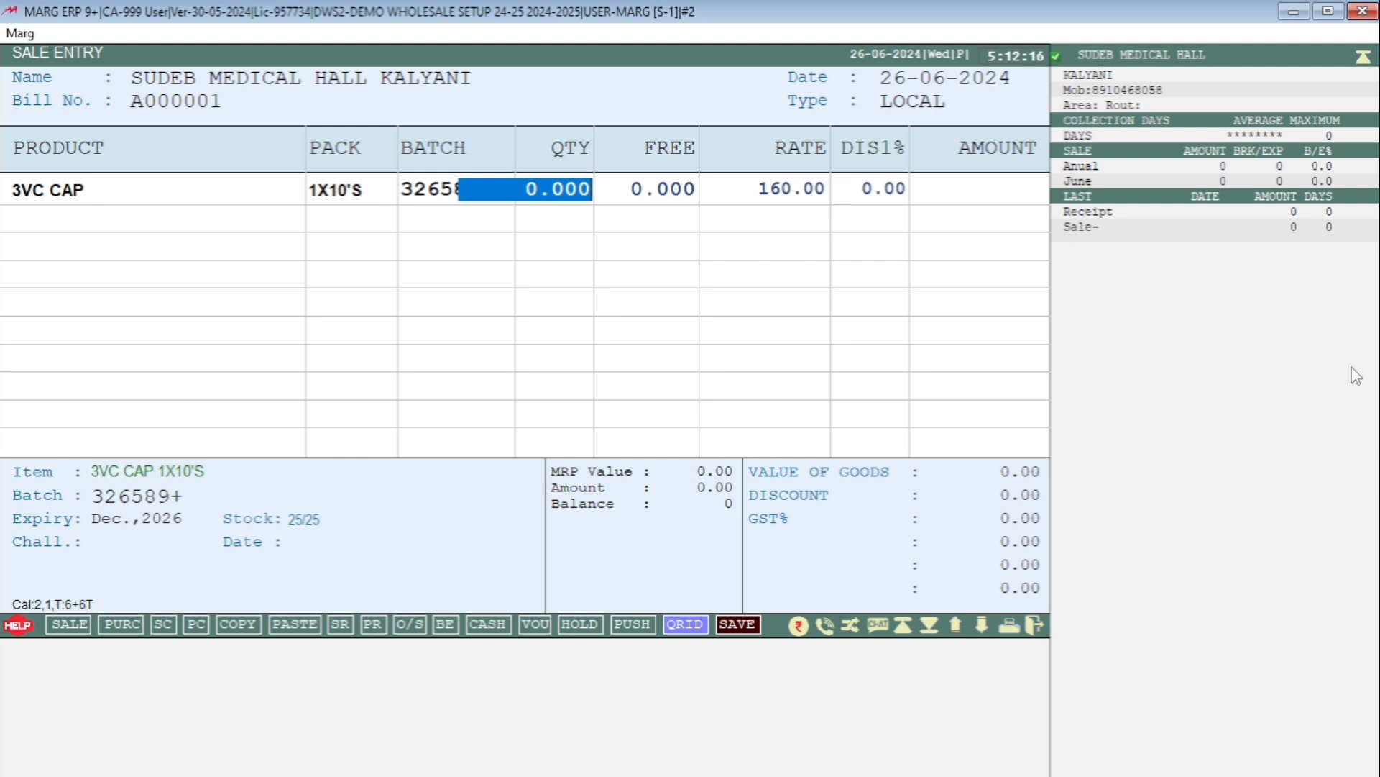
text(5.)
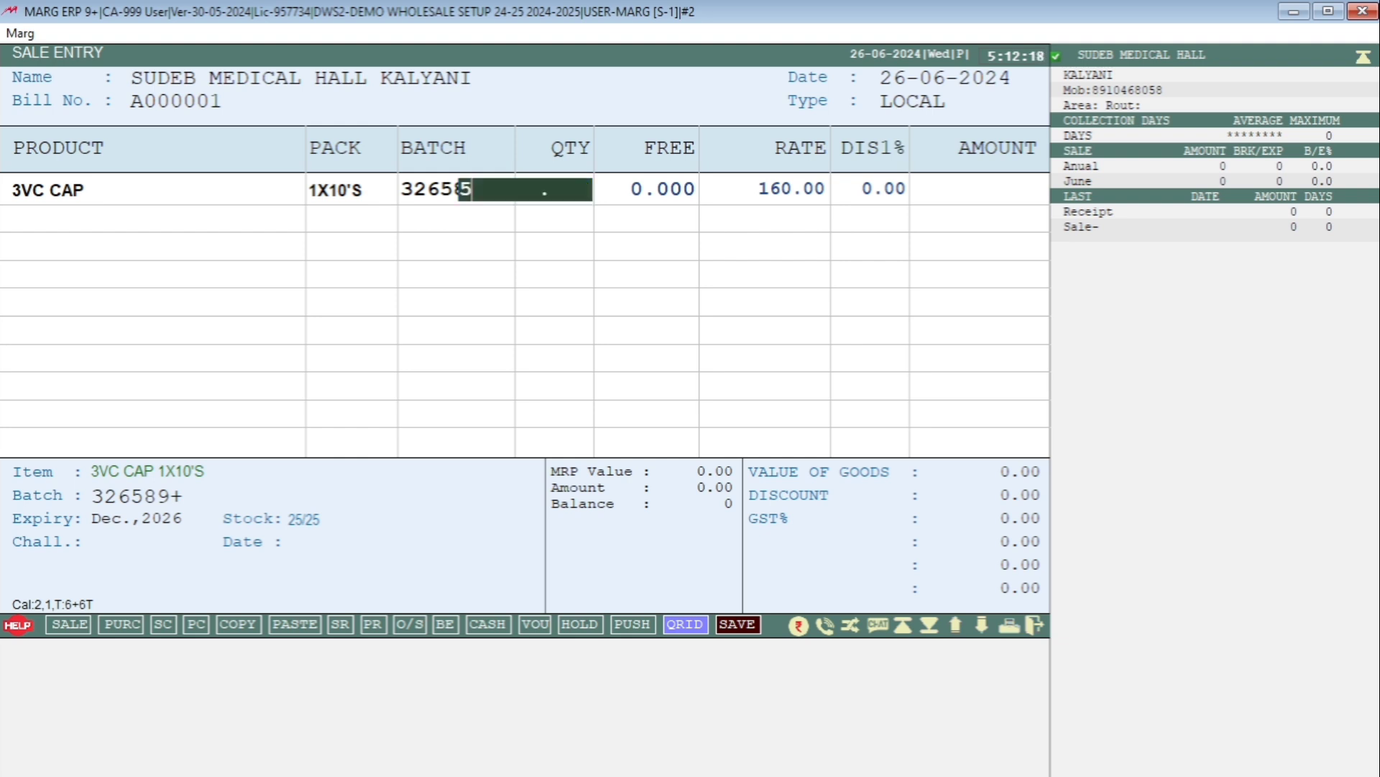
key(Return)
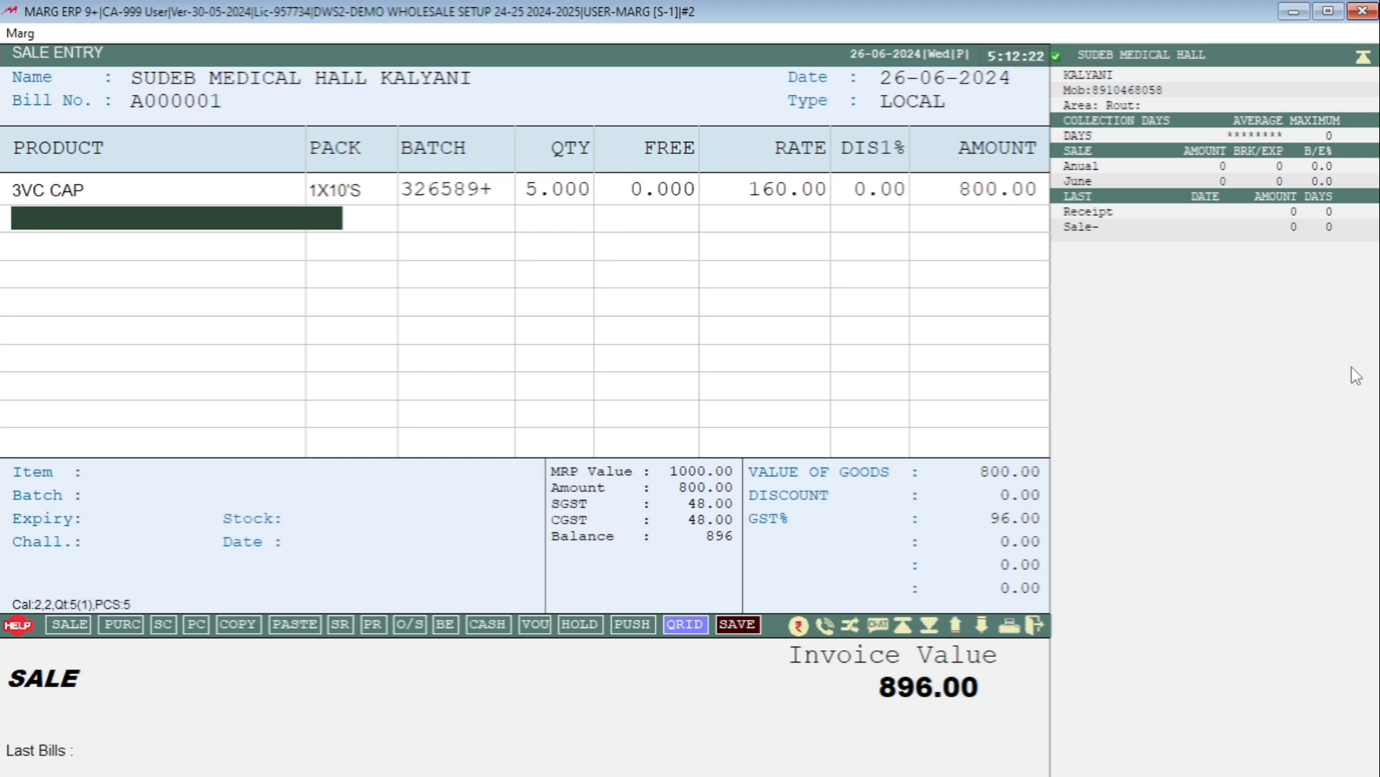
key(Escape)
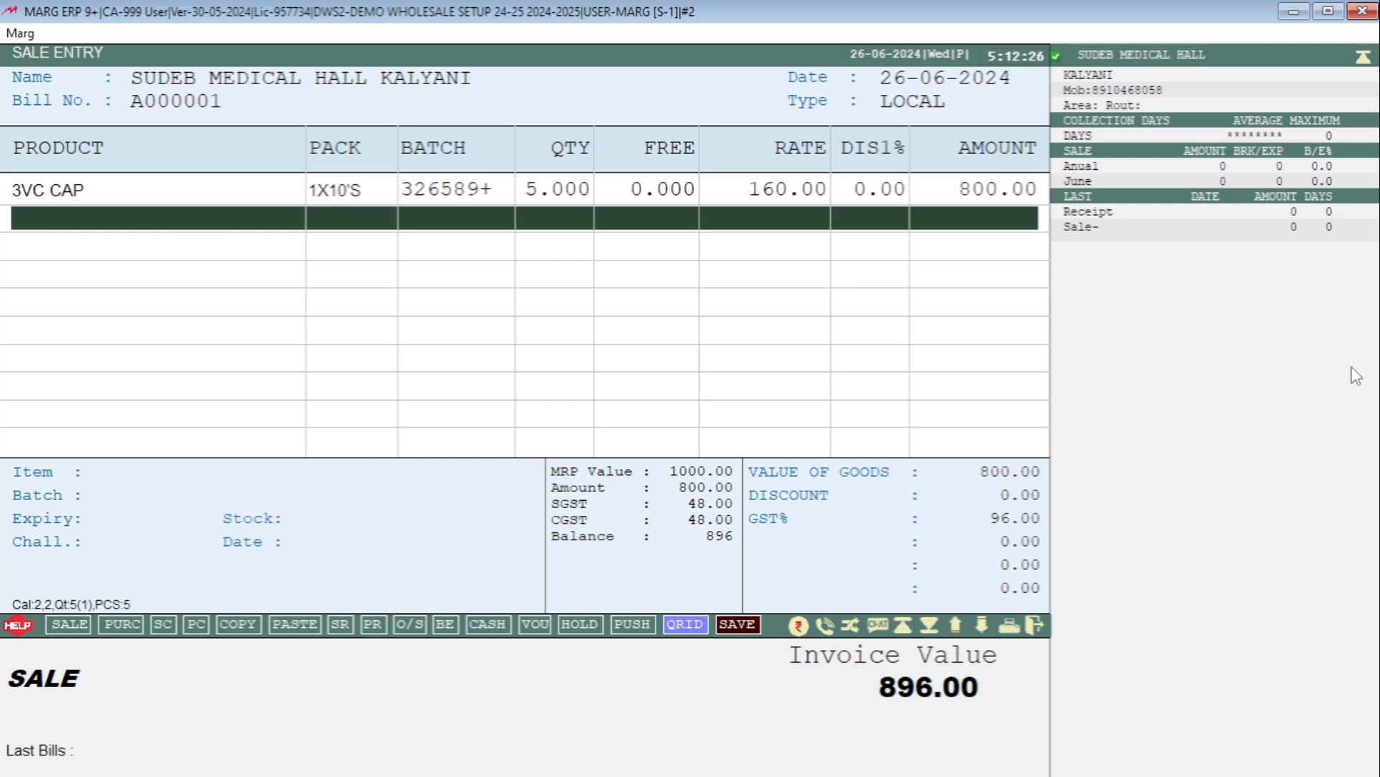
key(Up)
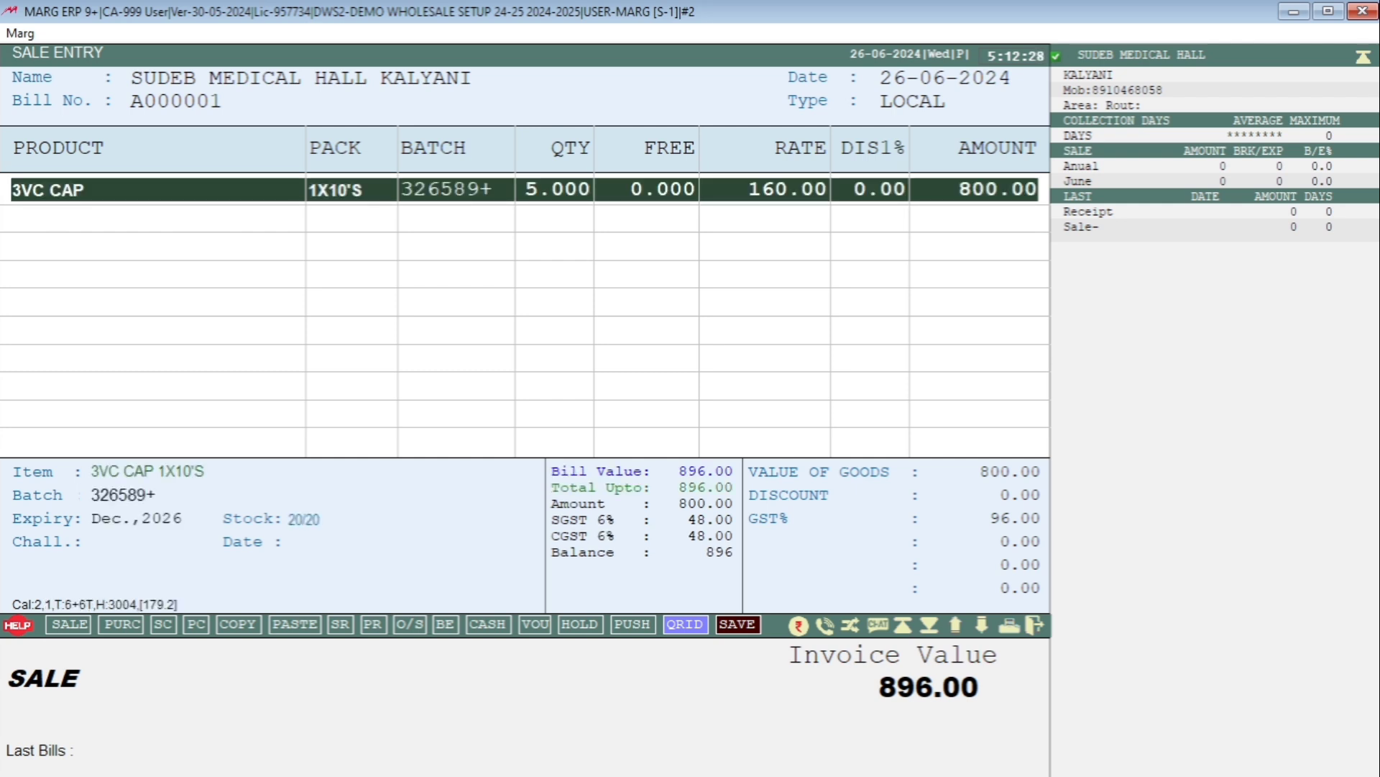
Edit the 3VC CAP line to 1 free unit, rate 165.00 and 2% discount.
key(Return)
key(Return)
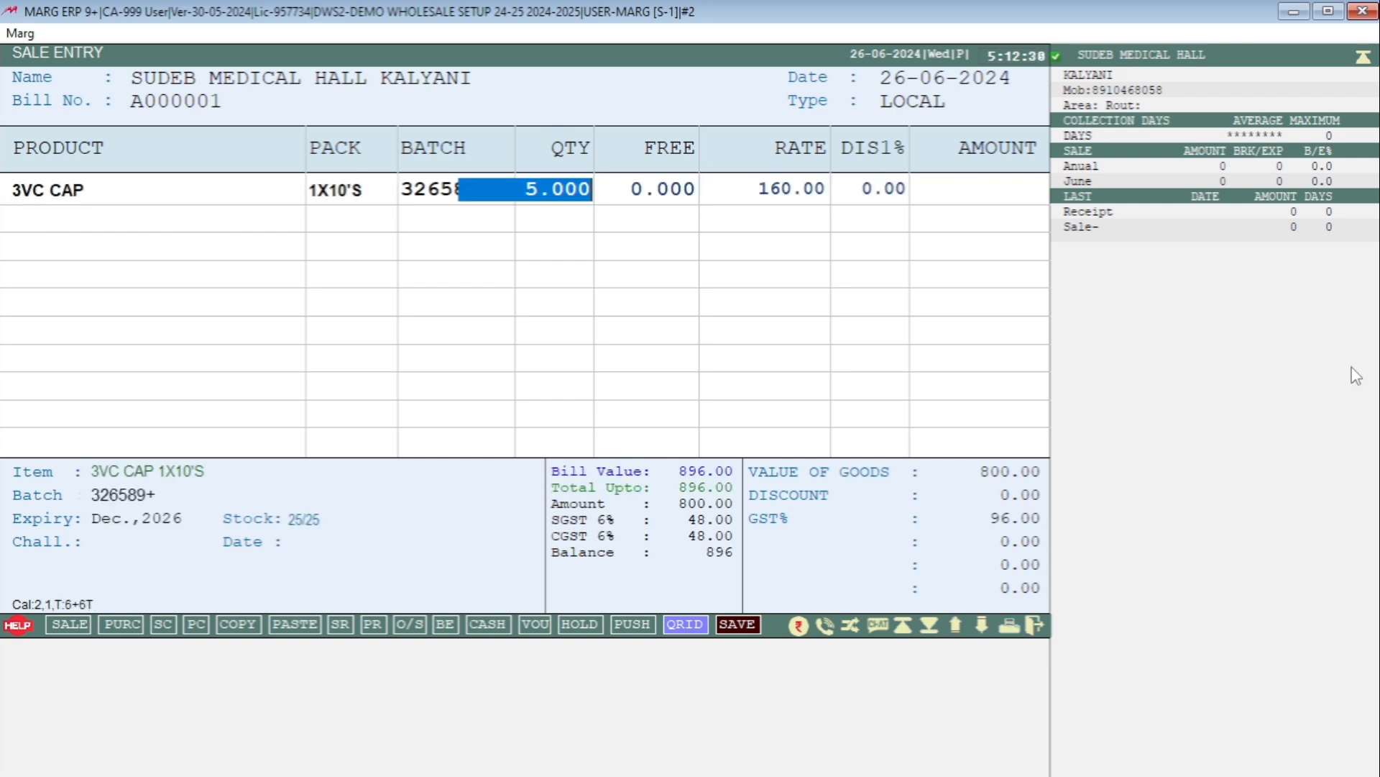
key(Return)
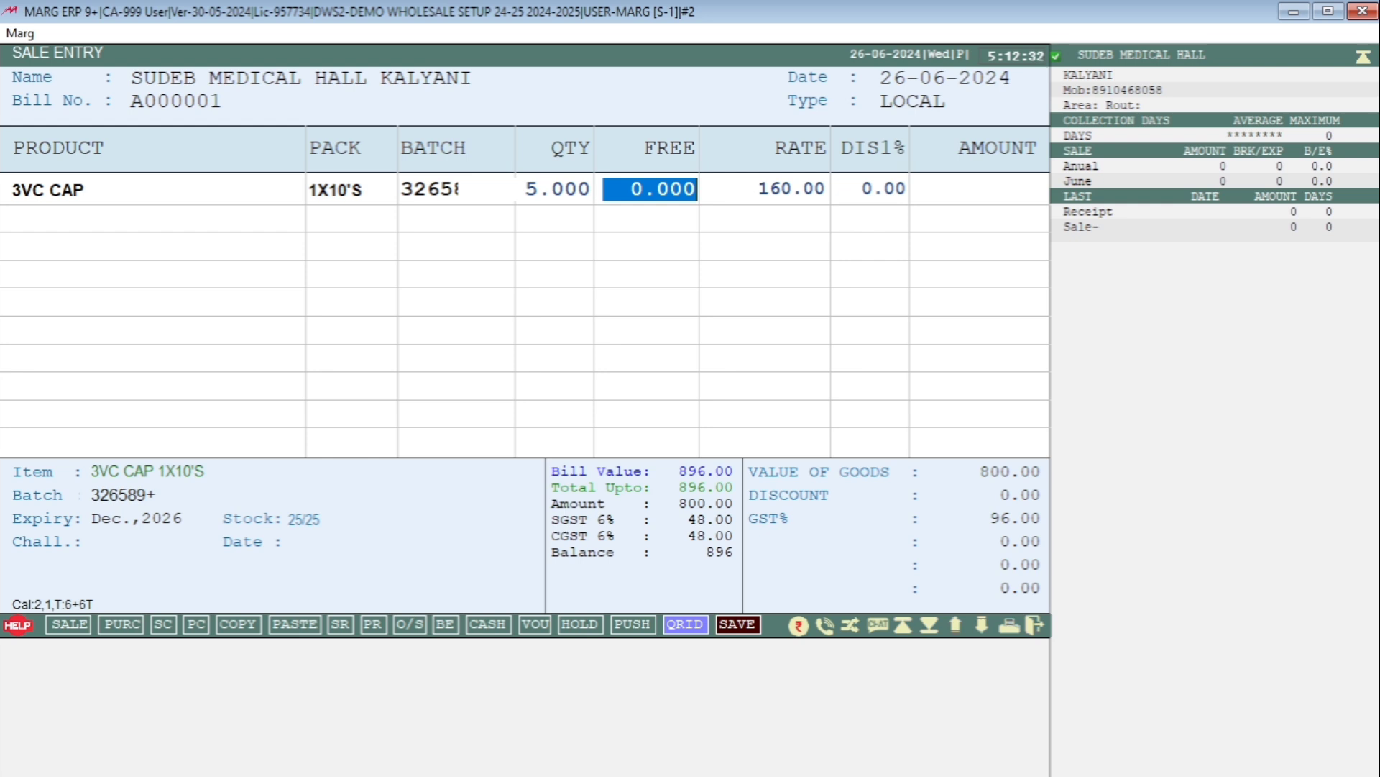
text(1)
key(Return)
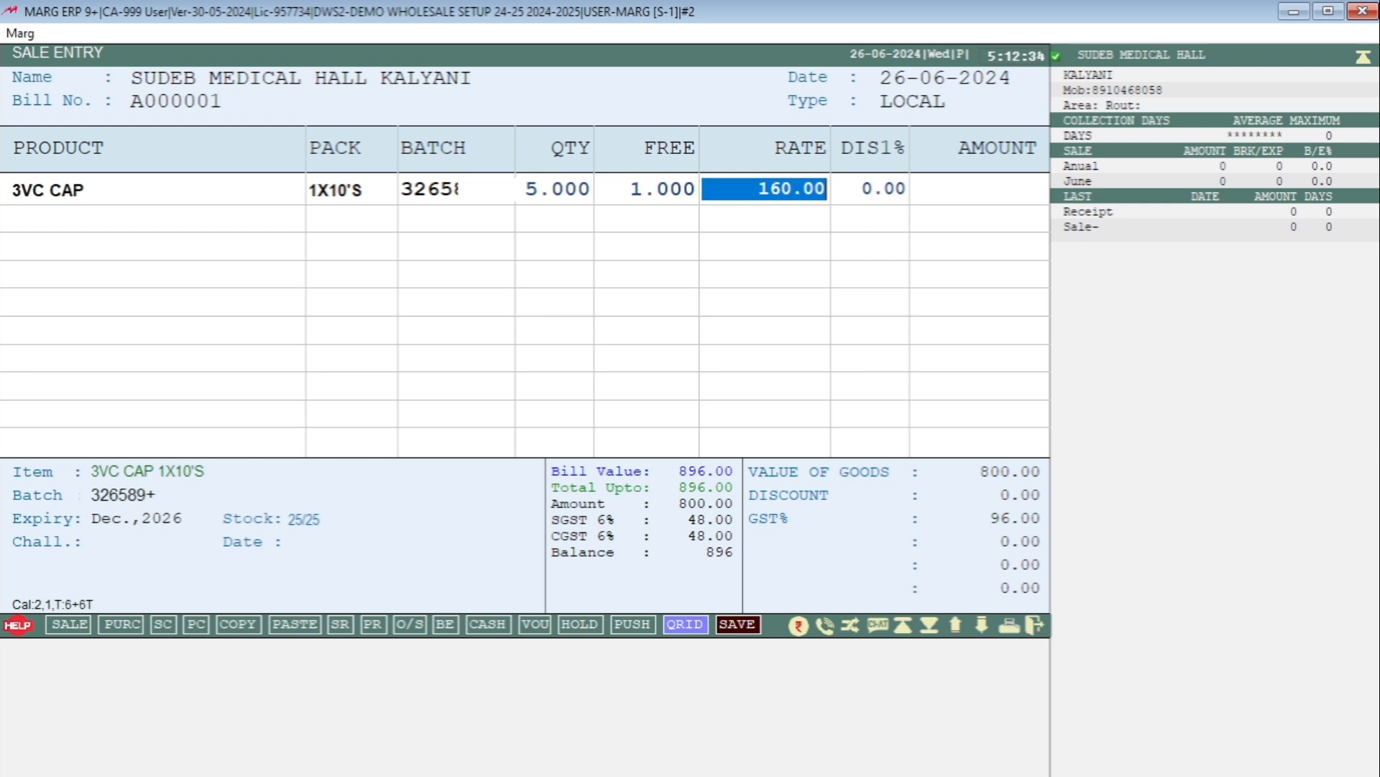
text(165)
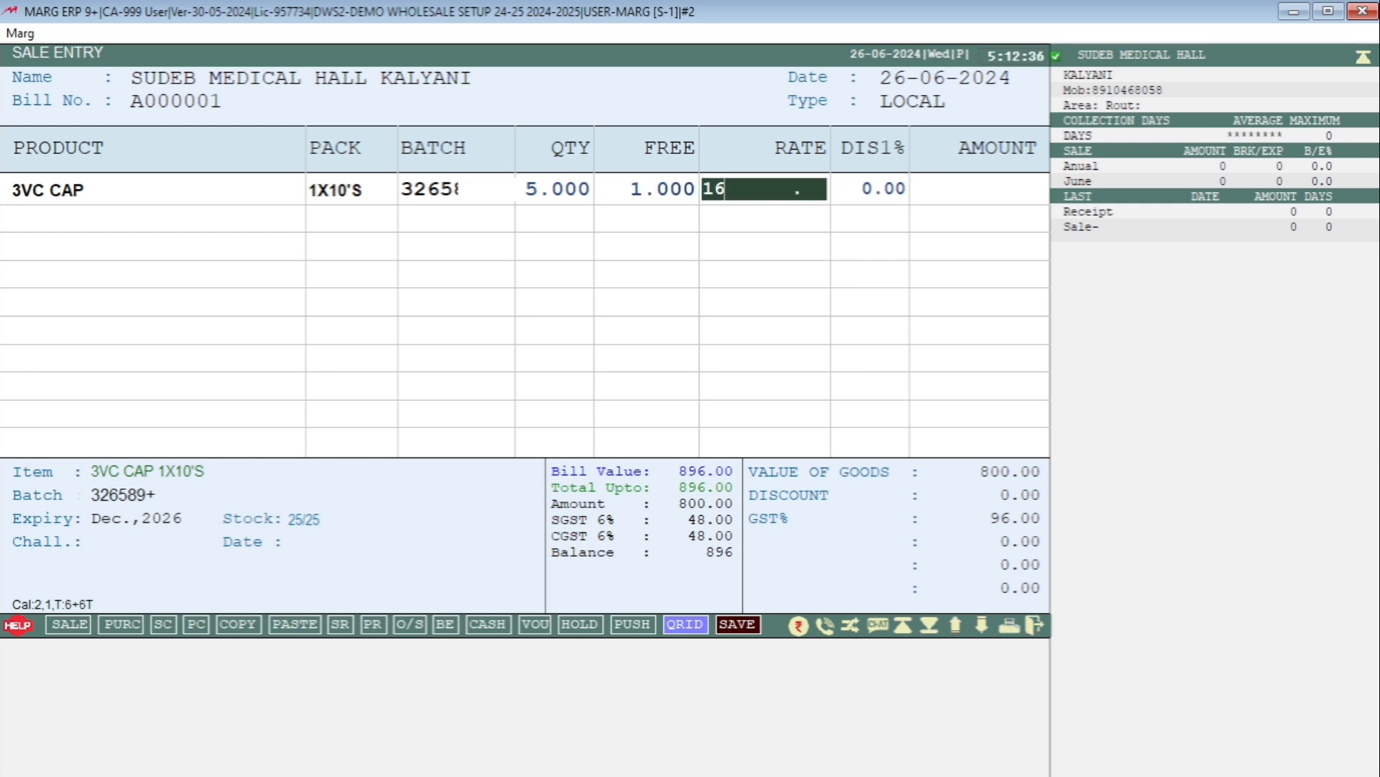
key(Return)
text(2 .)
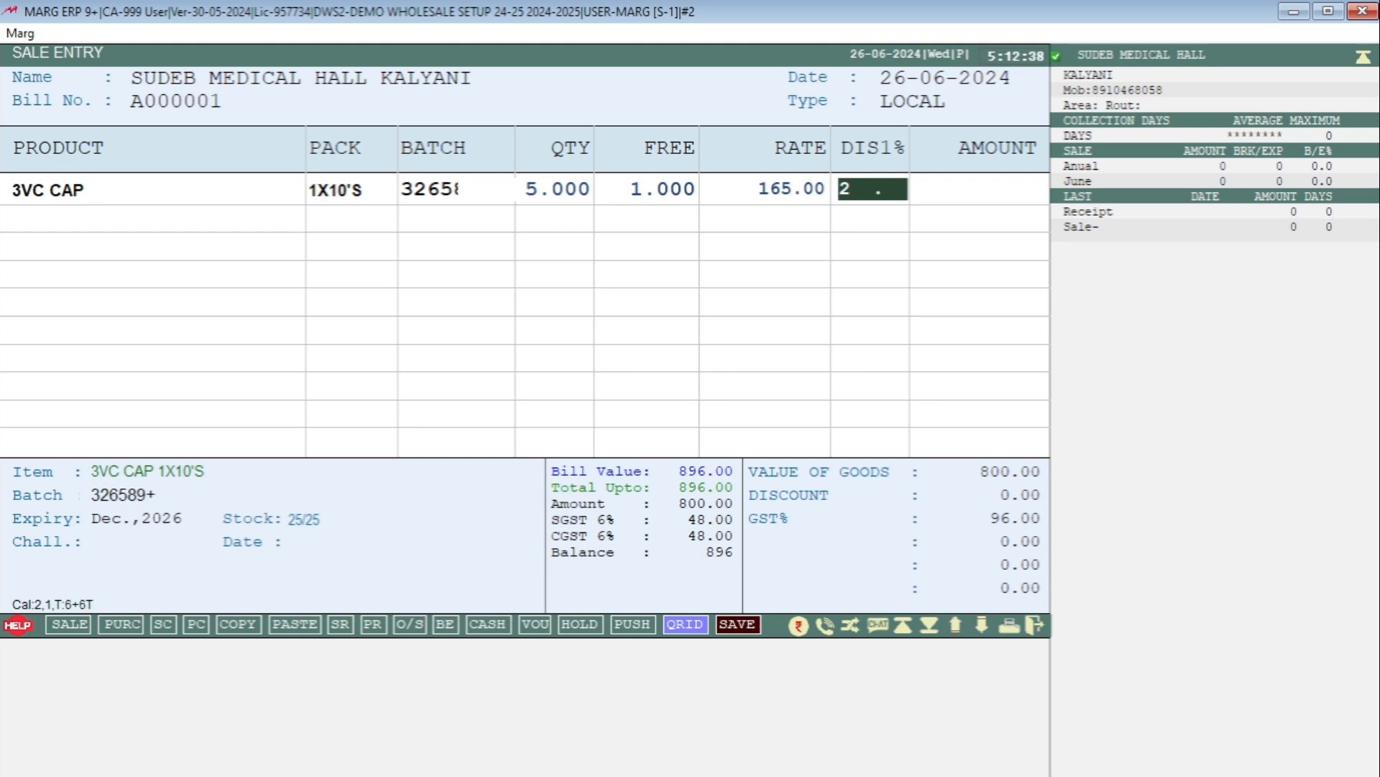
key(Return)
key(Return)
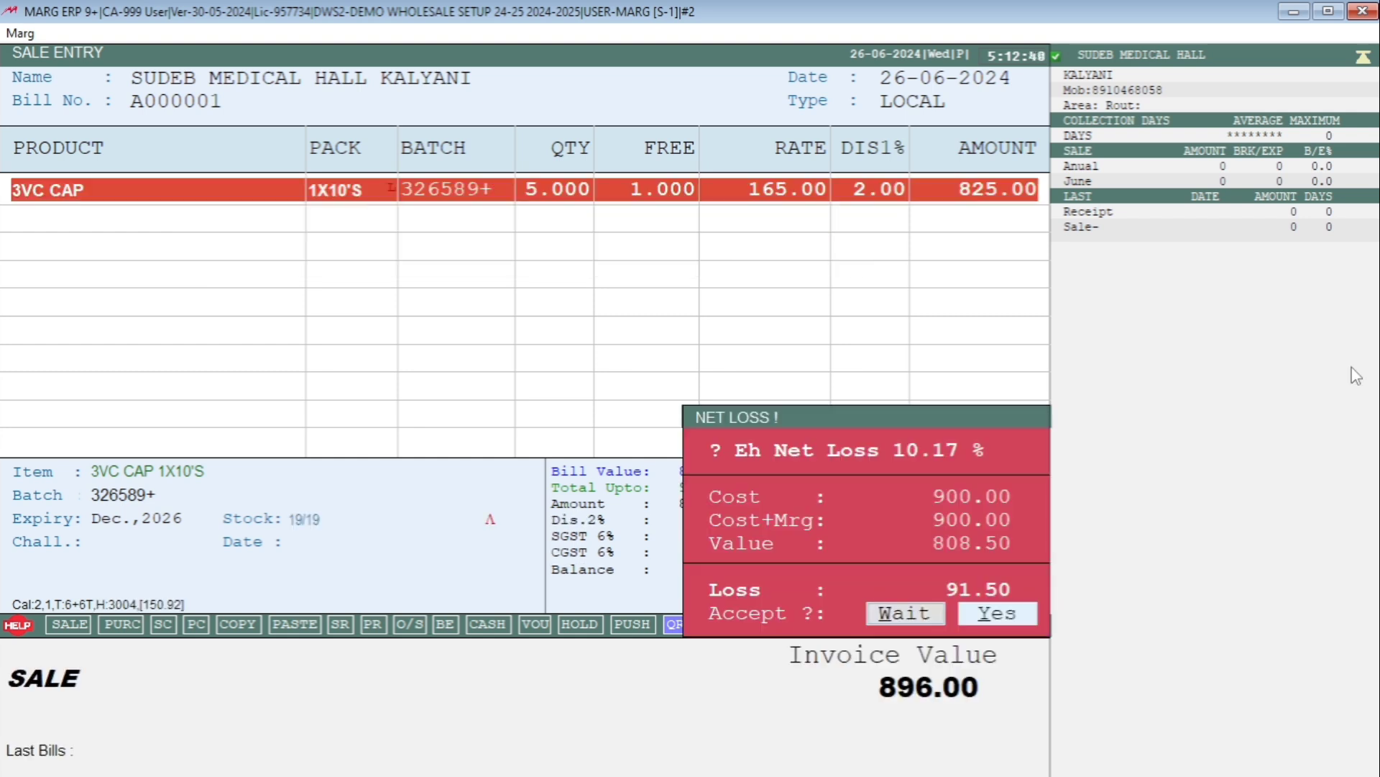
Accept the net loss and add 10 units of 50-FIT CAP batch 3652 at 55.00.
key(y)
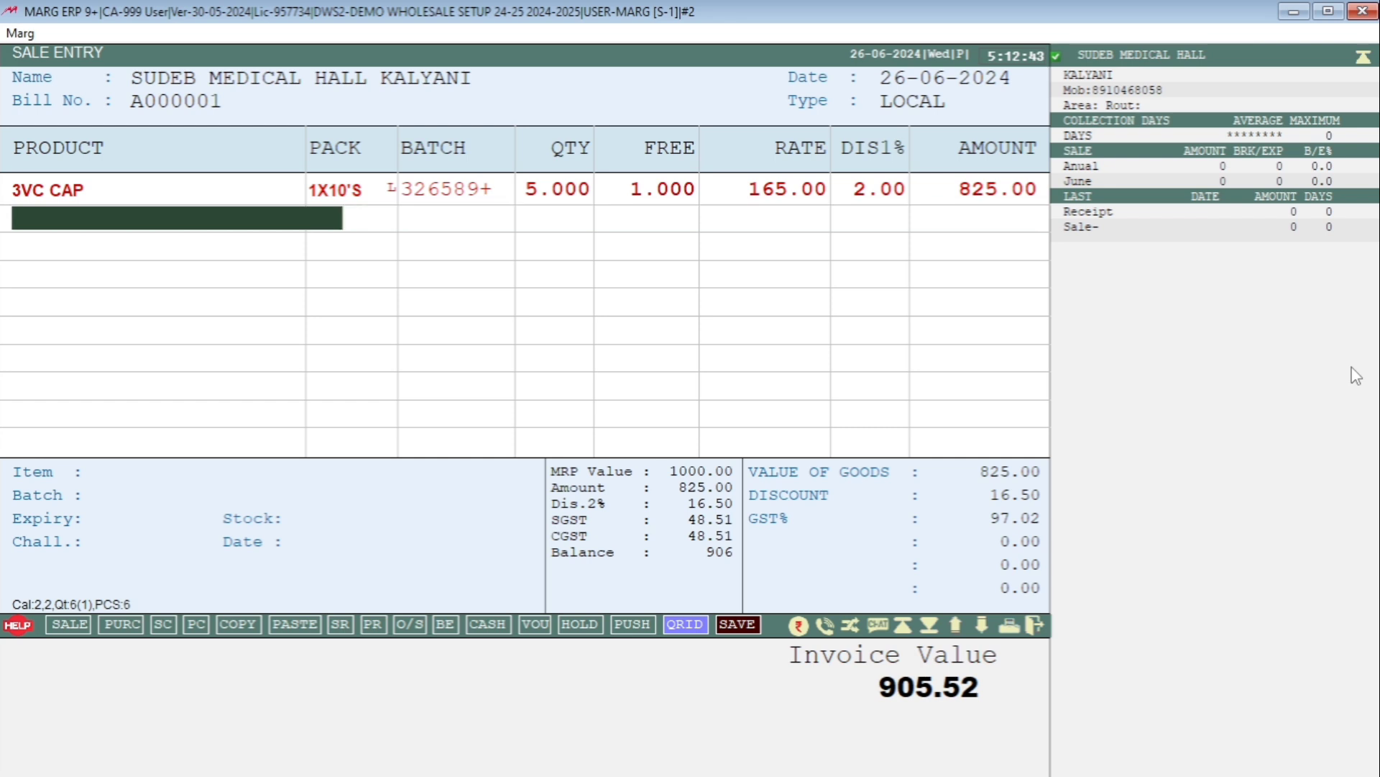
key(Return)
key(Down)
key(Down)
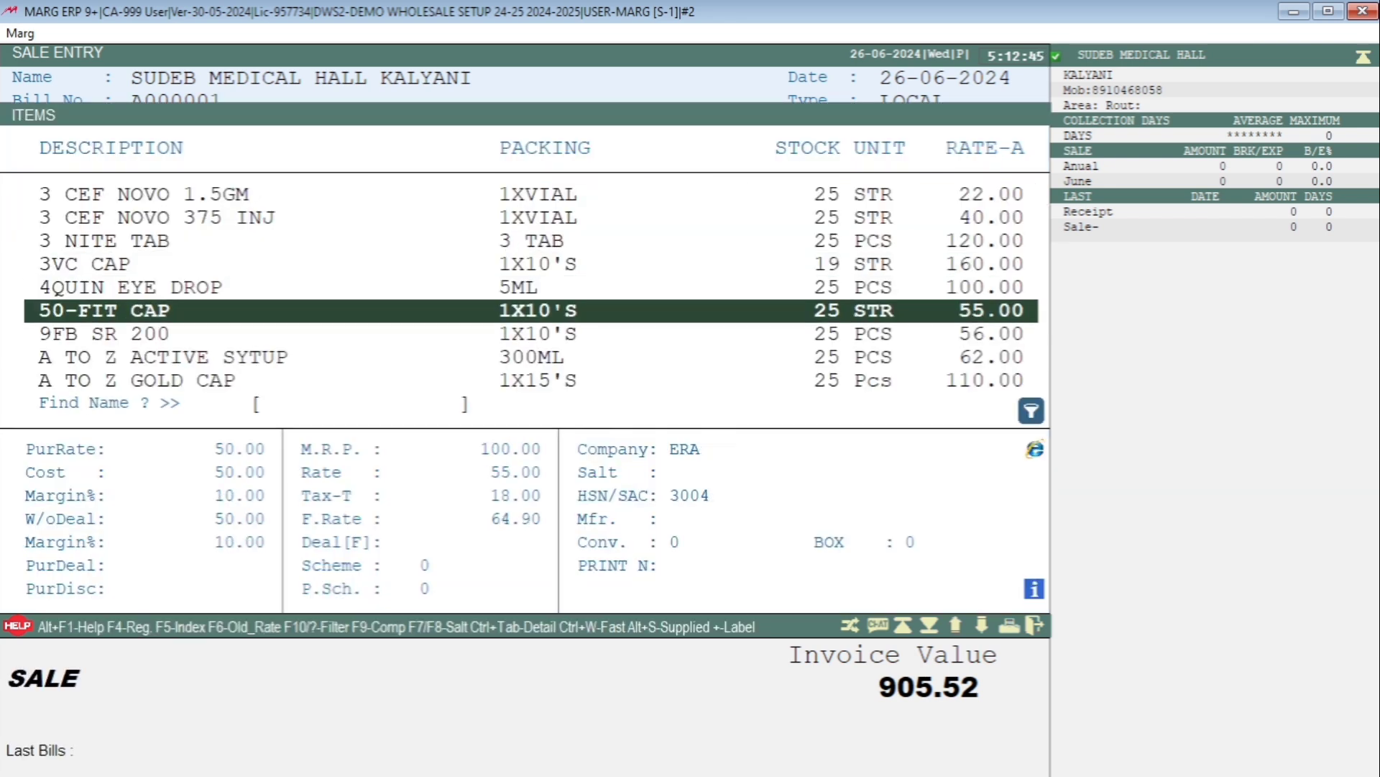
key(Return)
key(Return)
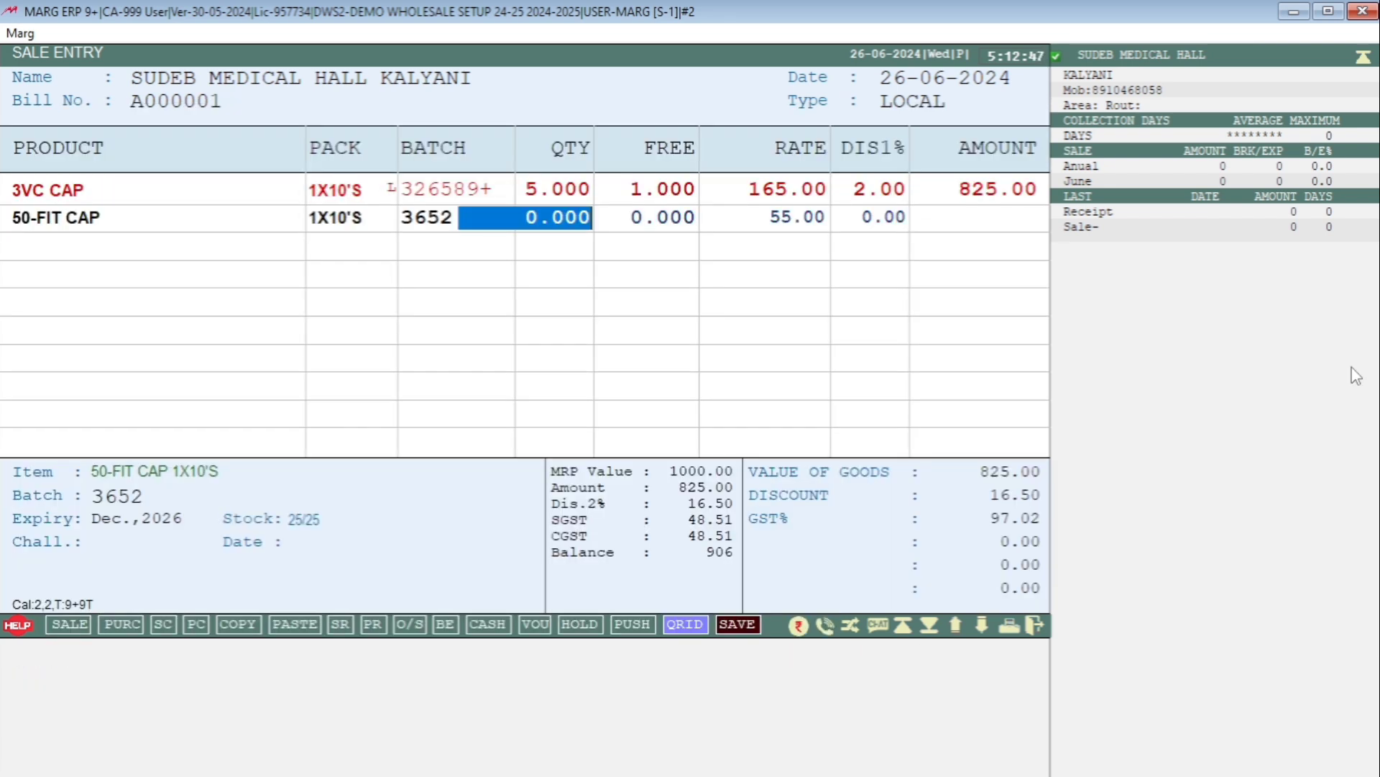
text(10)
key(Return)
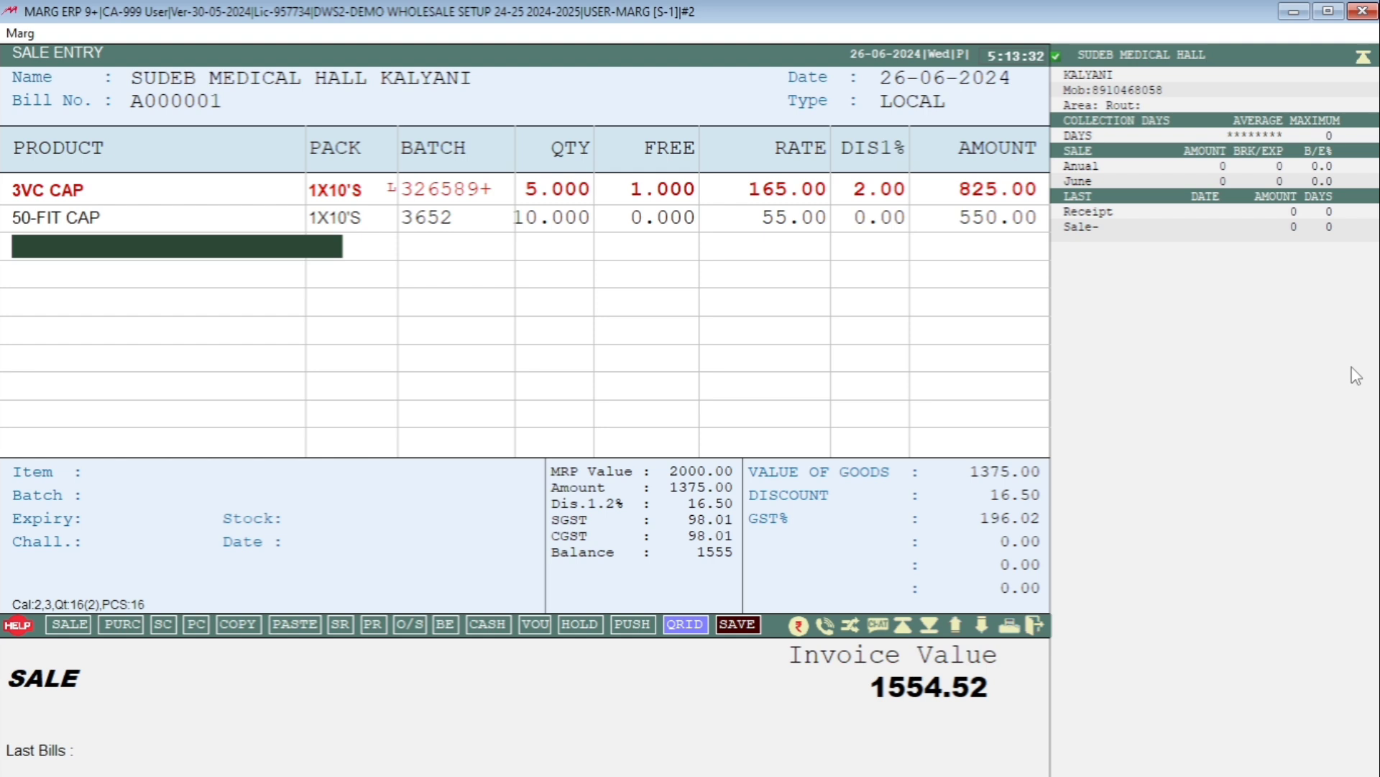
Save bill A000001 at the rounded 1555.00 total without printing a copy.
key(Escape)
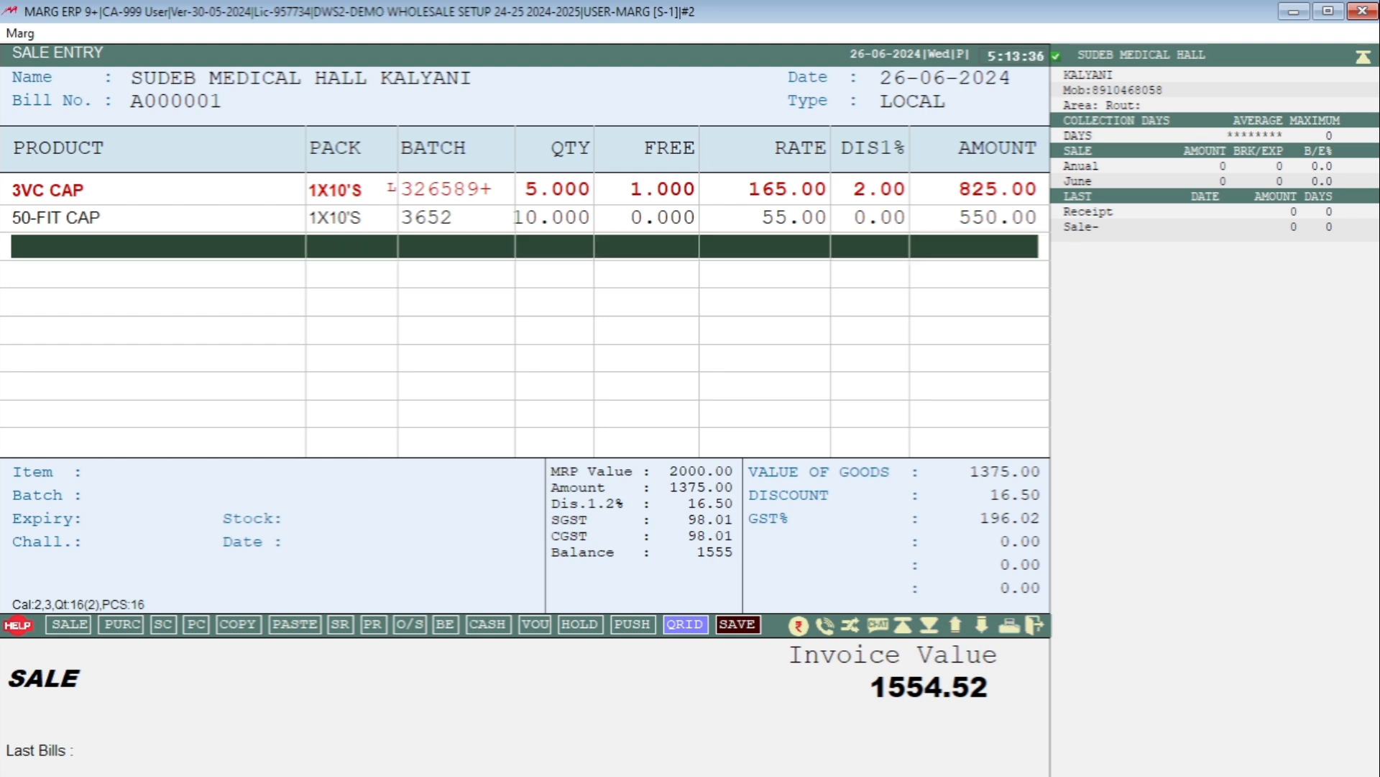
key(ctrl+w)
key(Right)
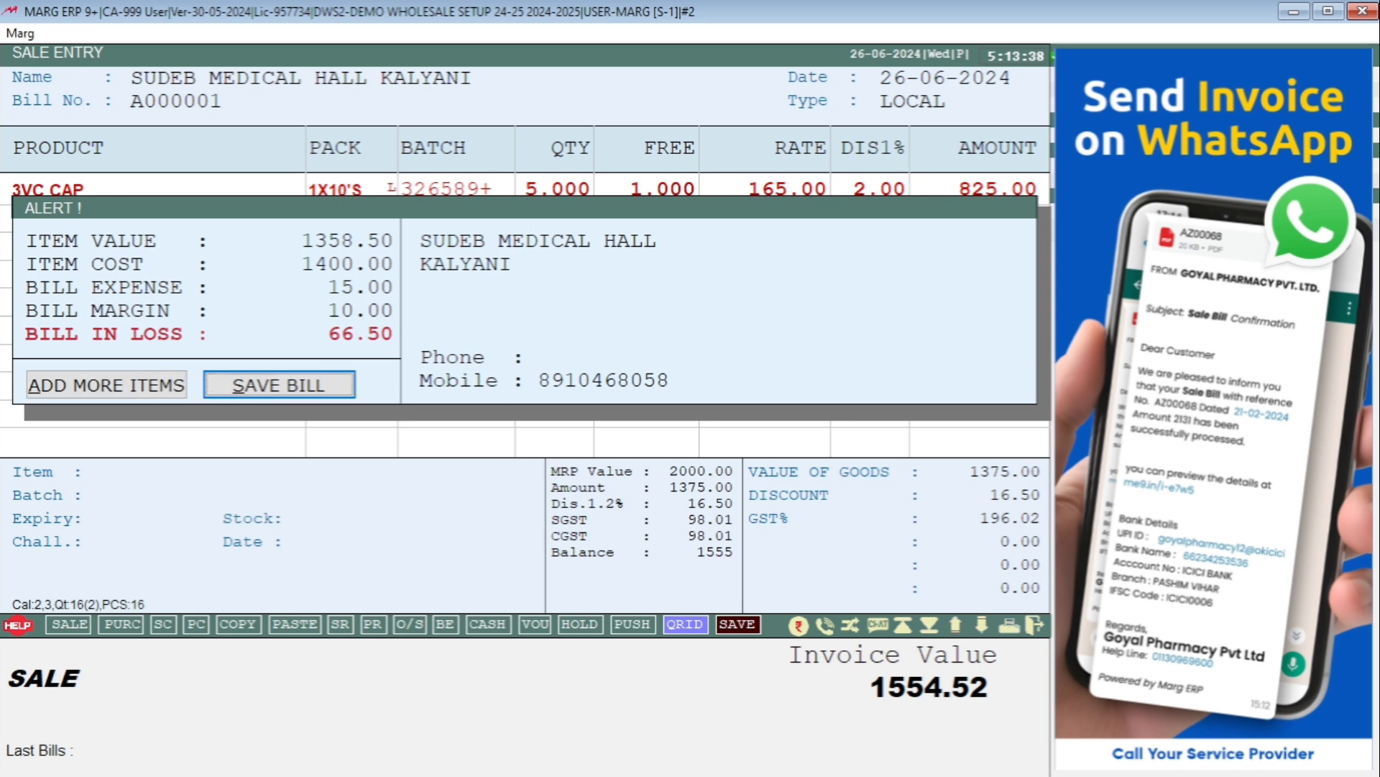
key(Return)
key(Return)
key(Escape)
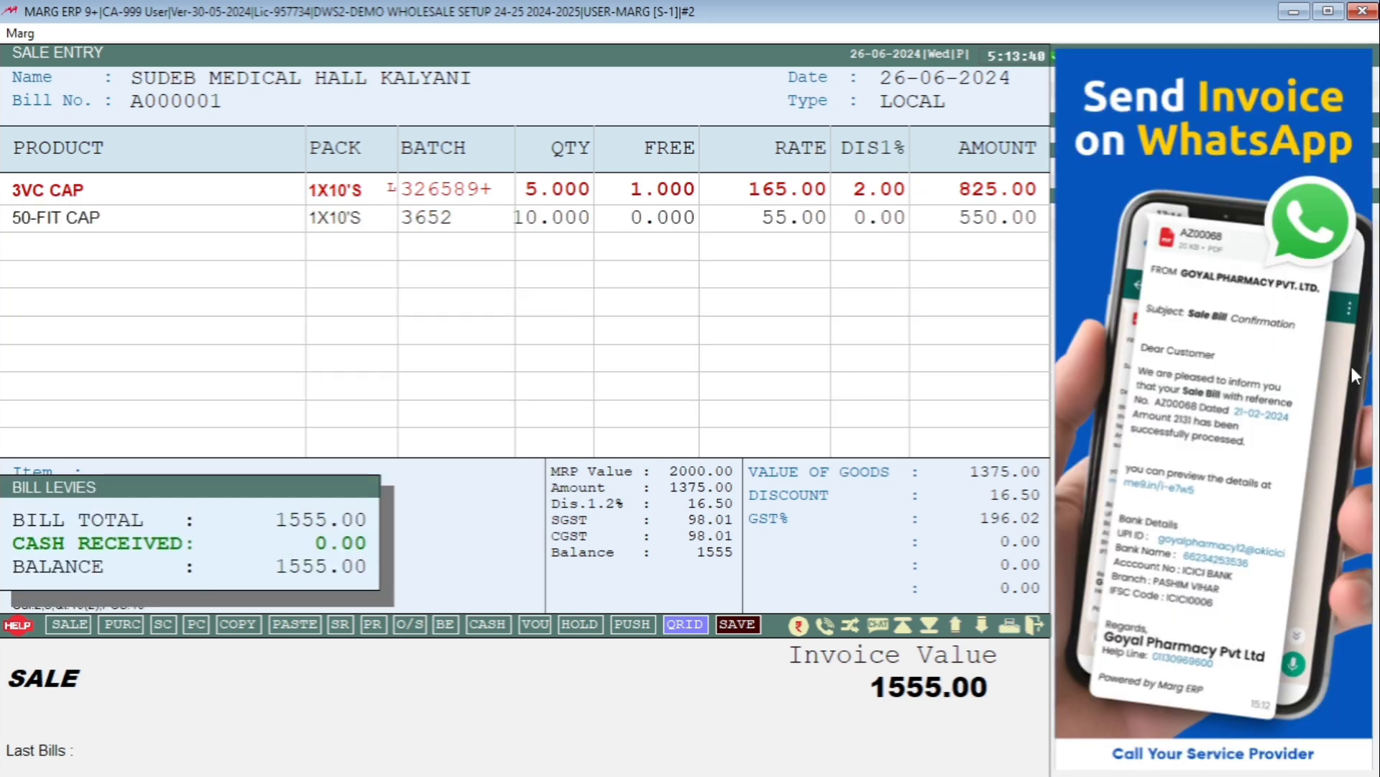
key(Return)
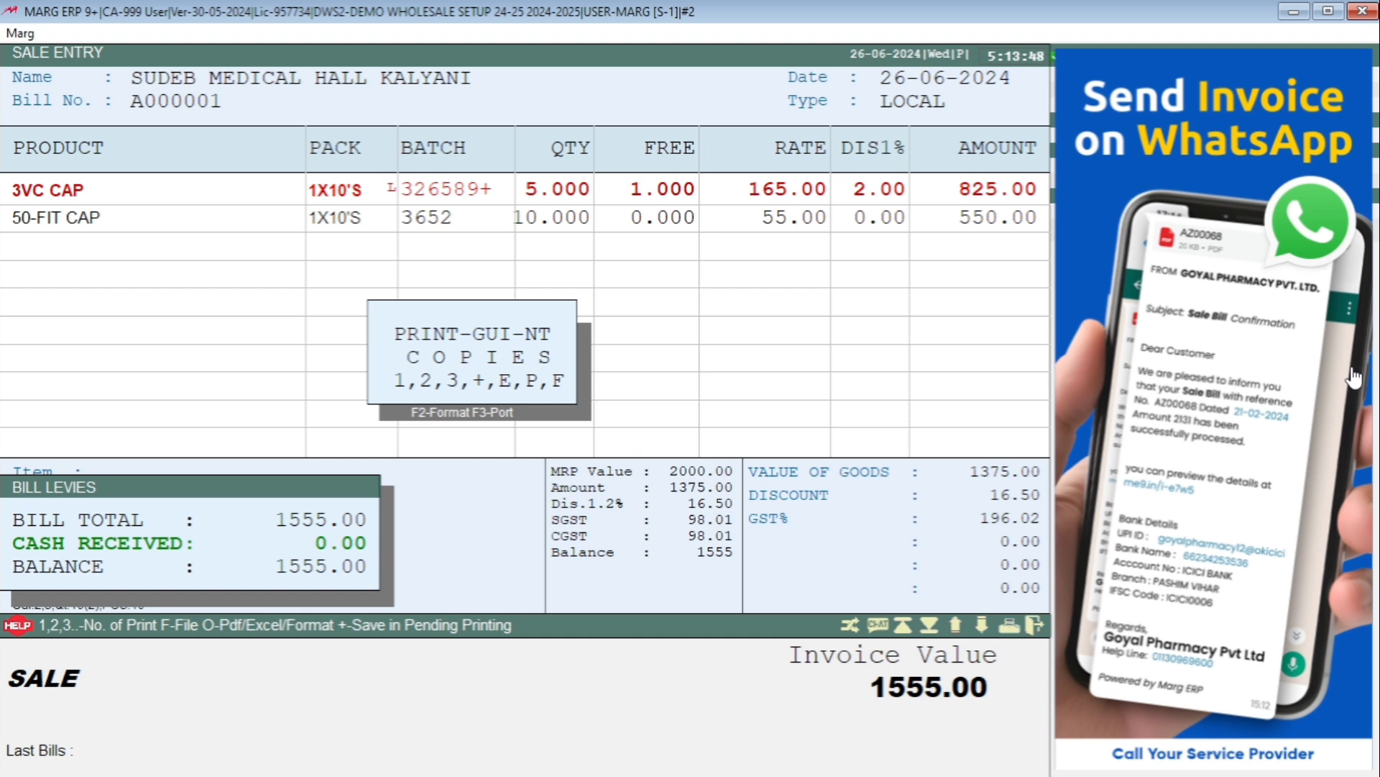
key(Escape)
key(Escape)
key(Escape)
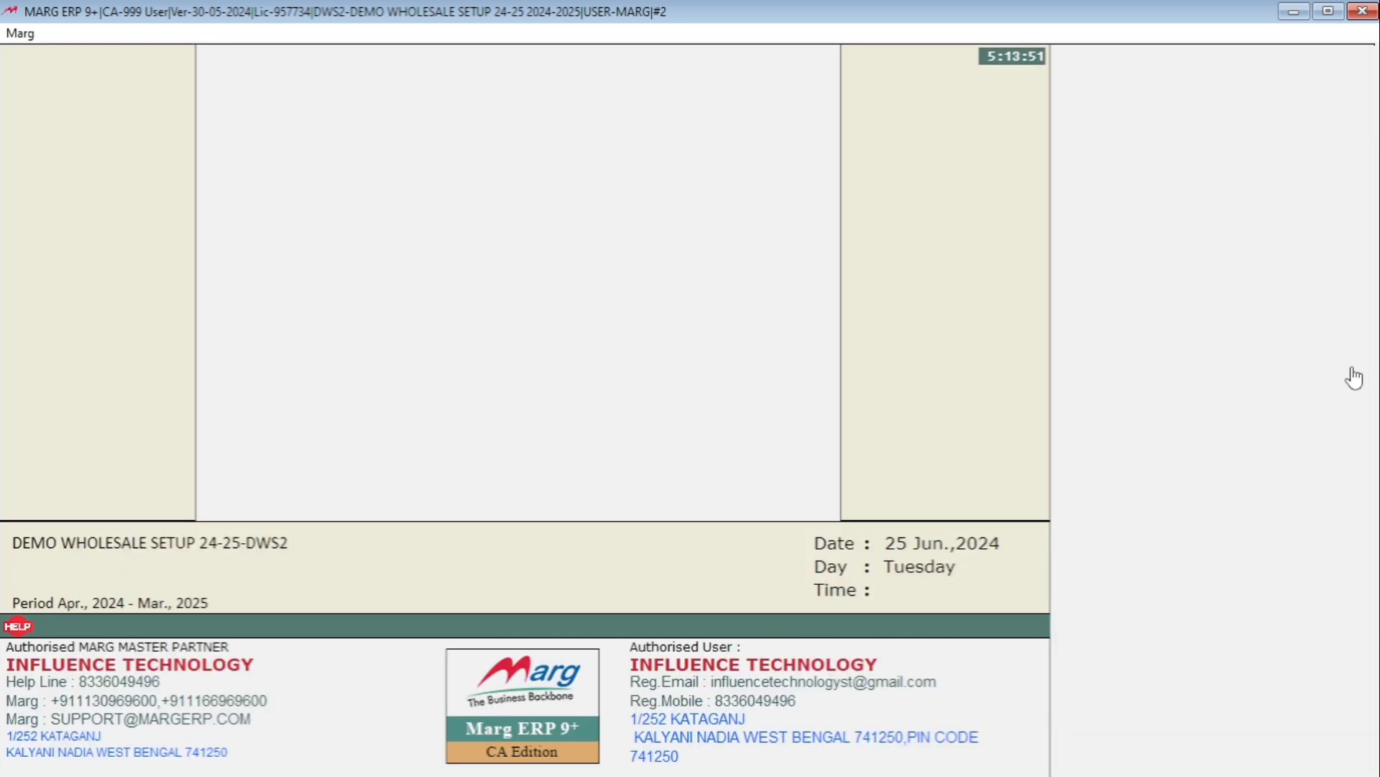
Look through the Masters menu's MARG Setups options, then close the menus.
key(alt+m)
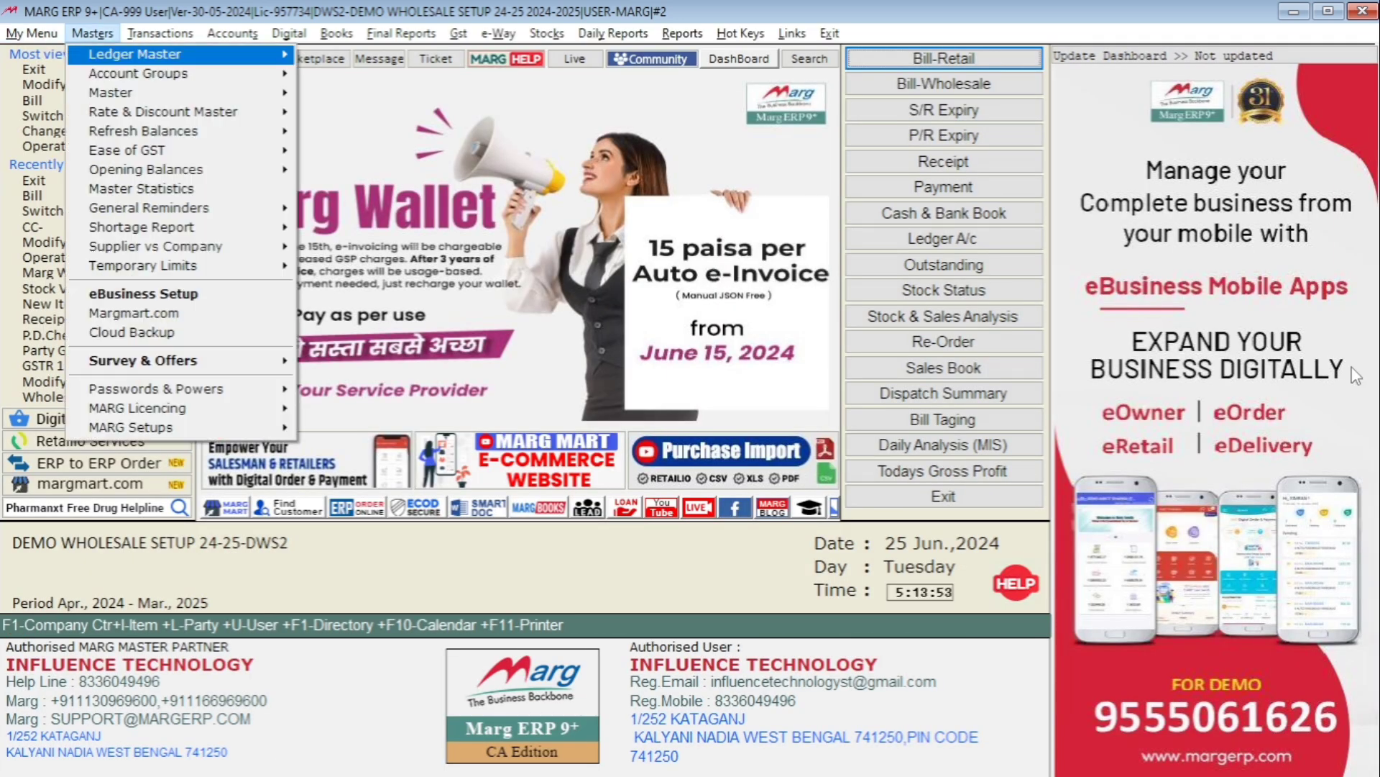
key(Up)
key(Right)
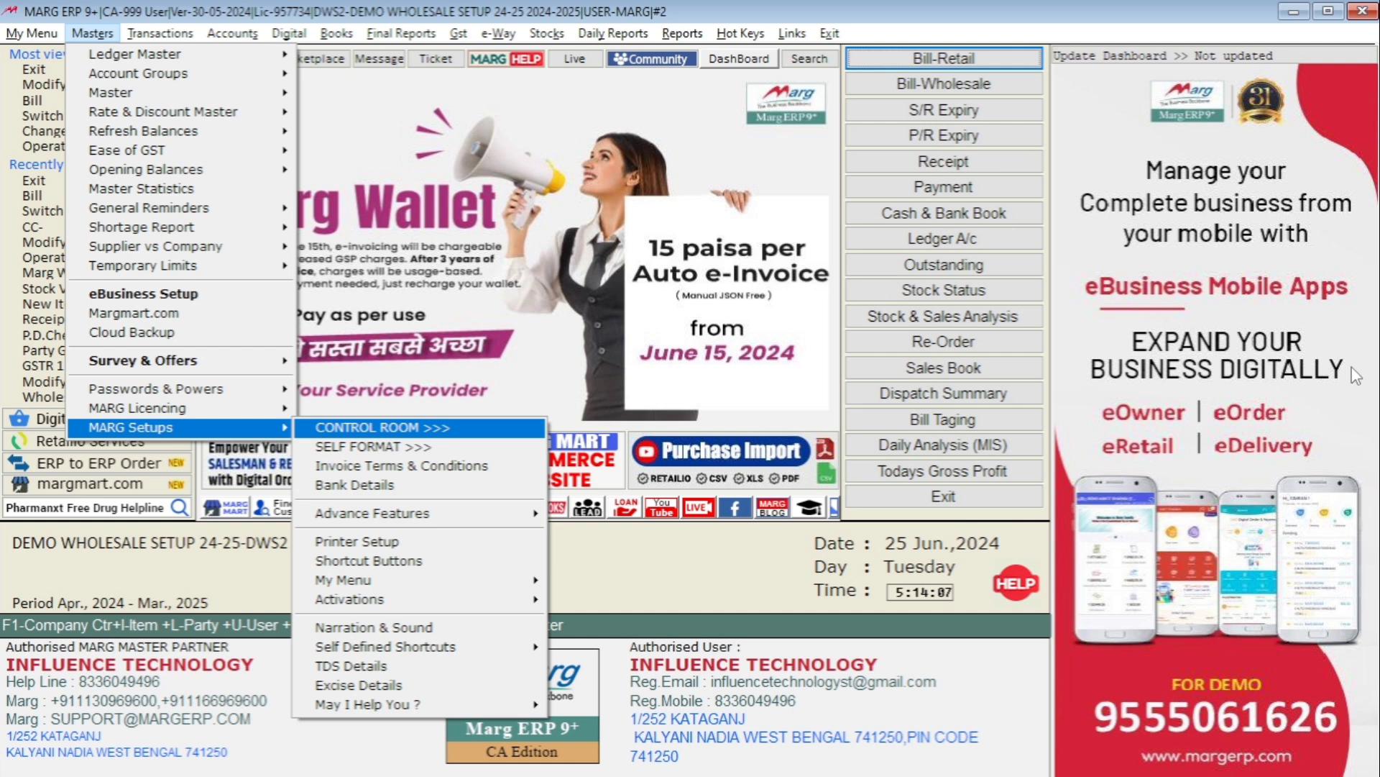
key(Escape)
key(Escape)
key(ctrl+u)
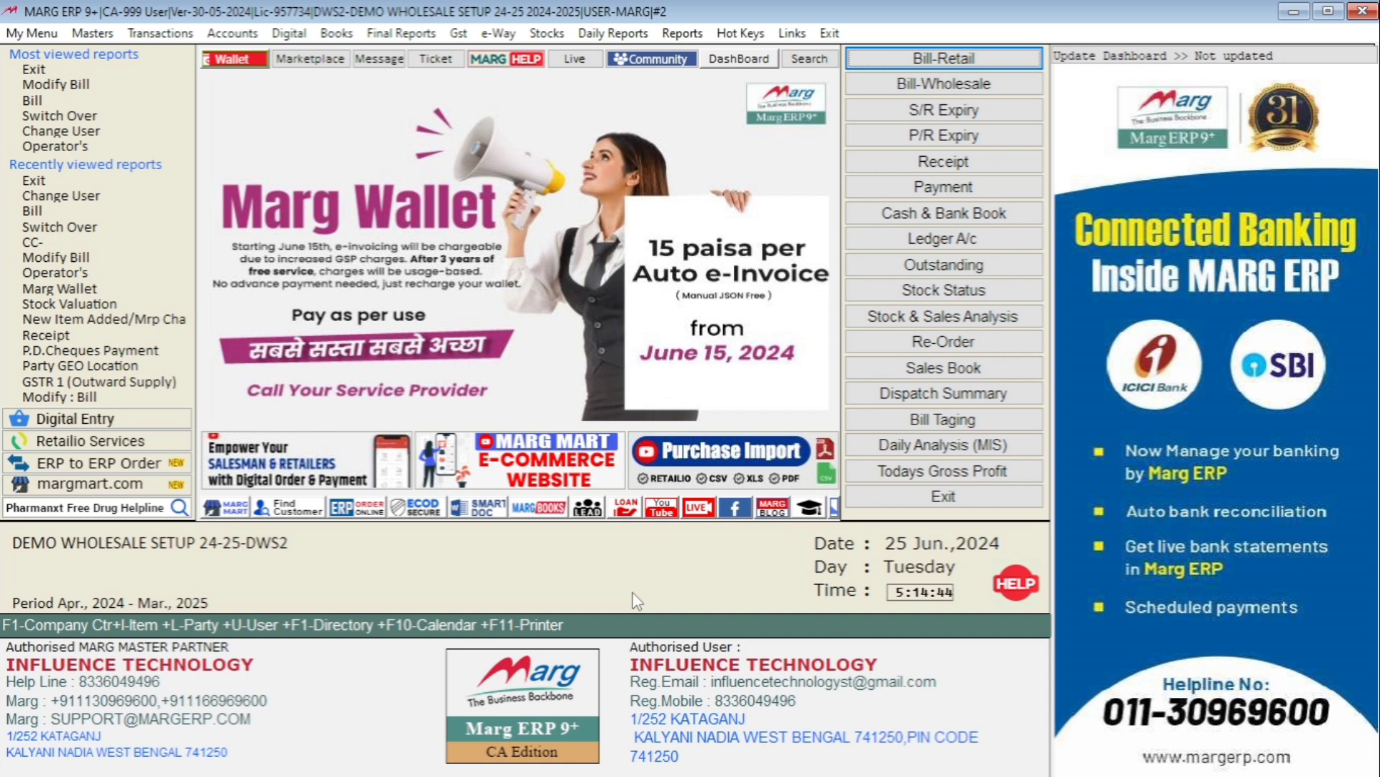
Open CONTROL ROOM under Masters > MARG Setups.
key(alt)
key(Right)
key(Down)
key(Up)
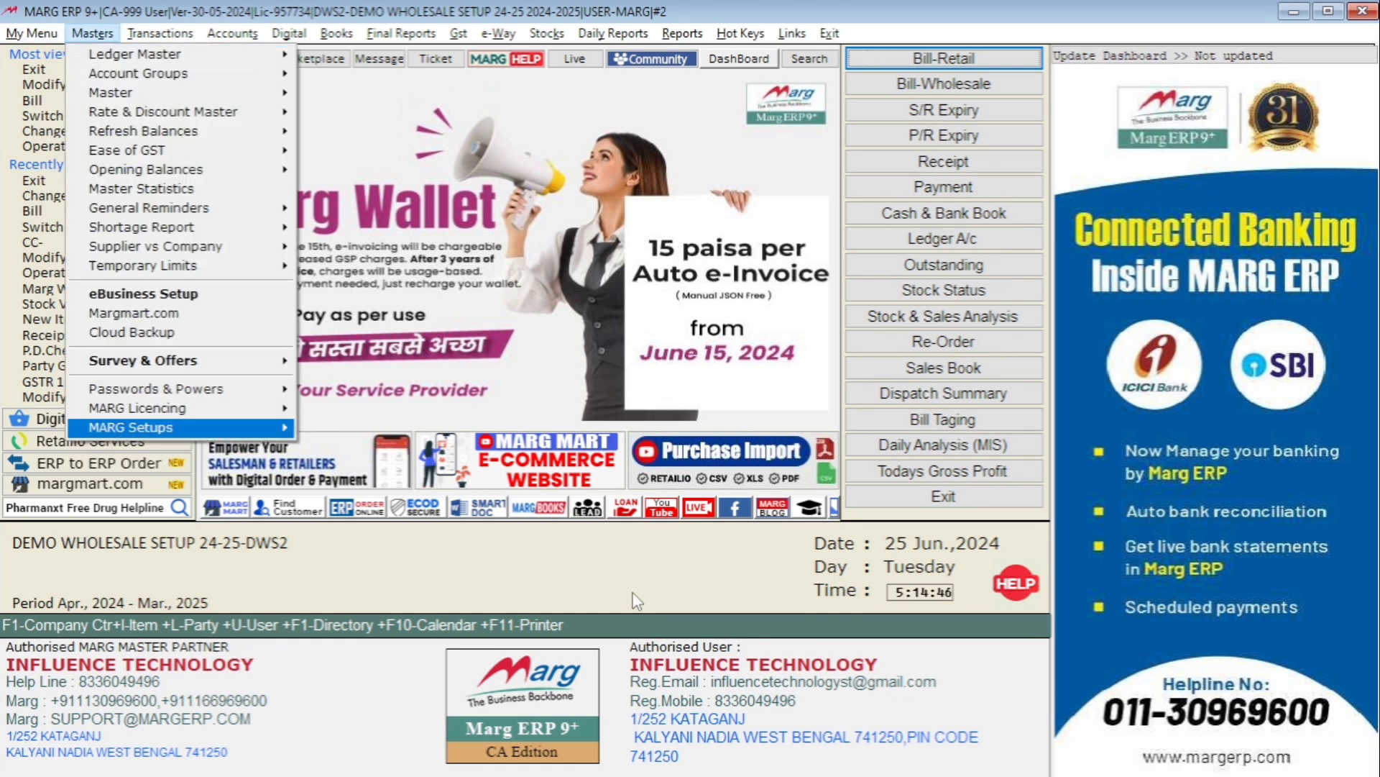
key(Right)
key(Return)
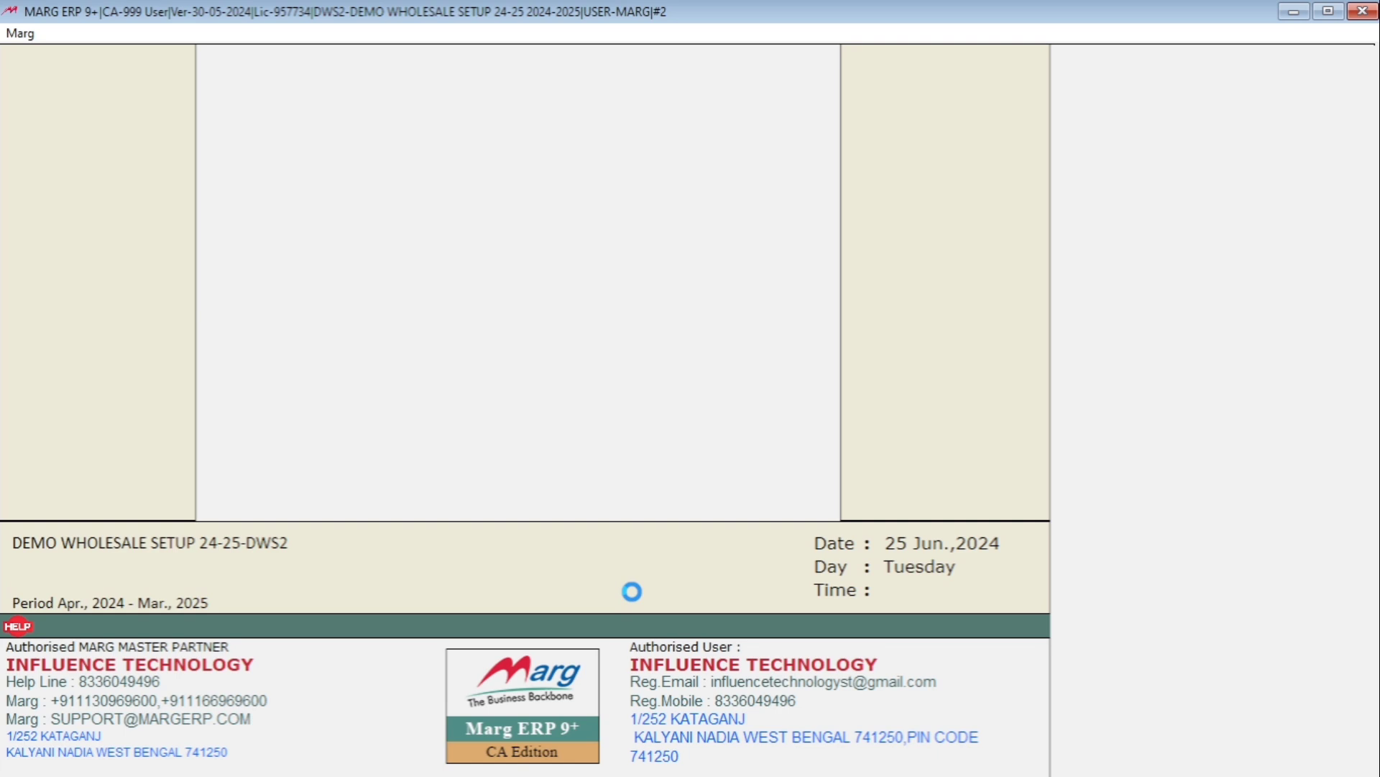
Search the control settings for WAIT and set 'In Billing wait on' from 3 (Qty) to 1 (All).
key(Return)
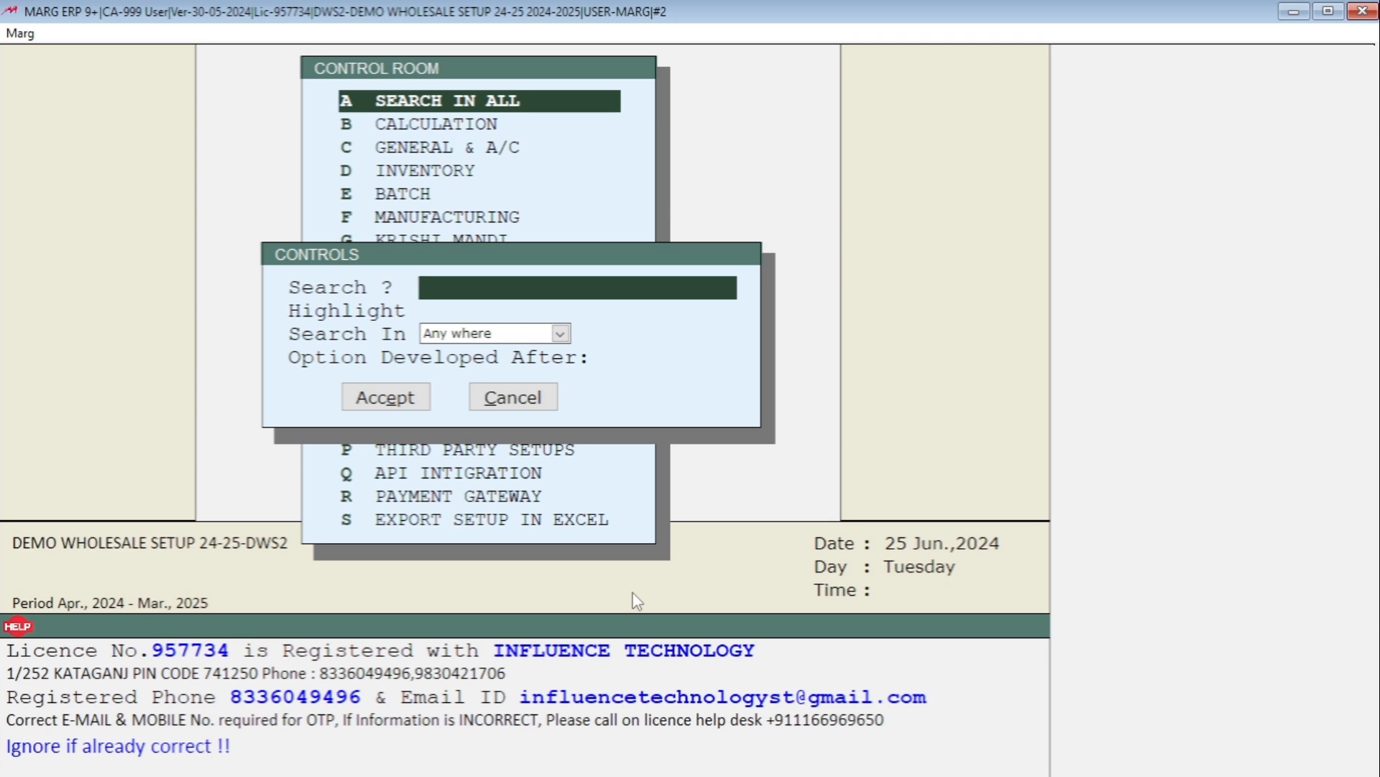
text(WAIT)
key(Return)
key(Return)
key(Return)
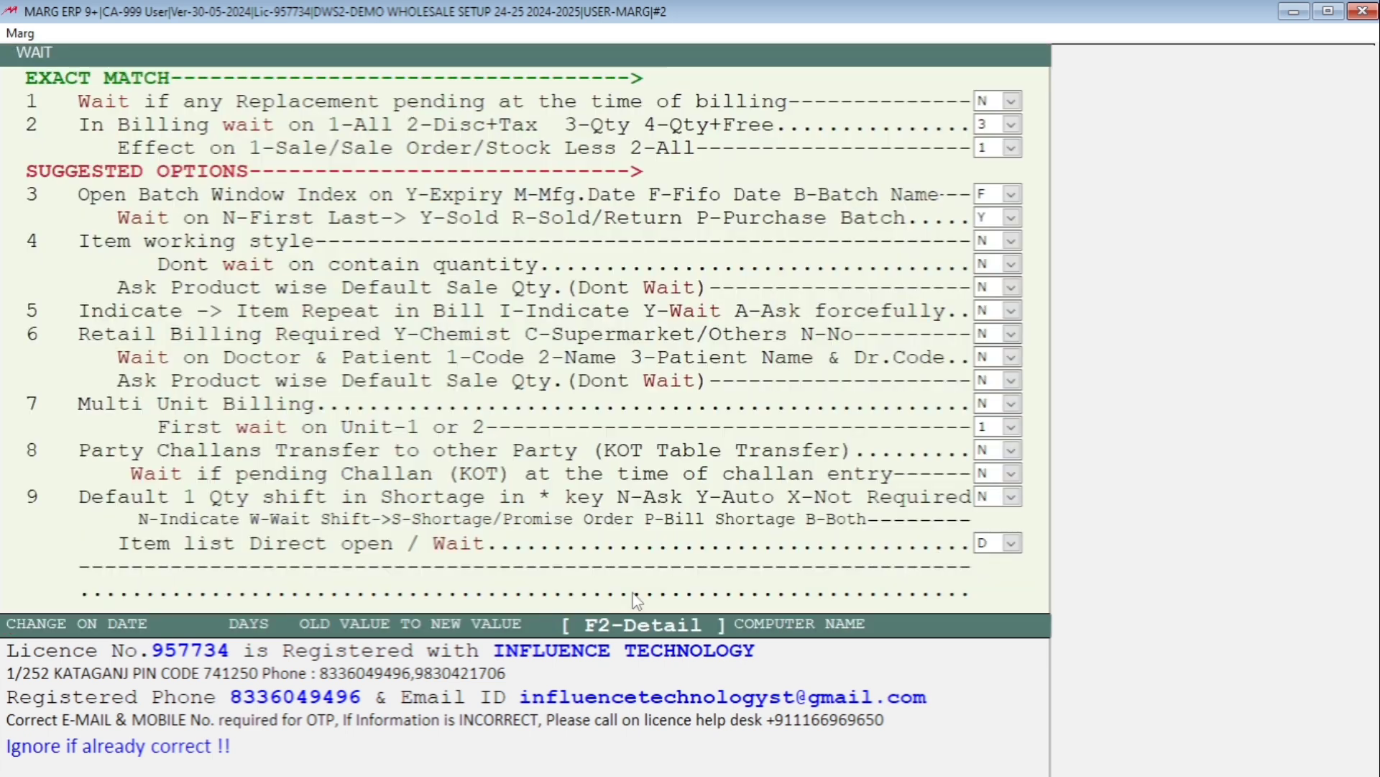
key(Down)
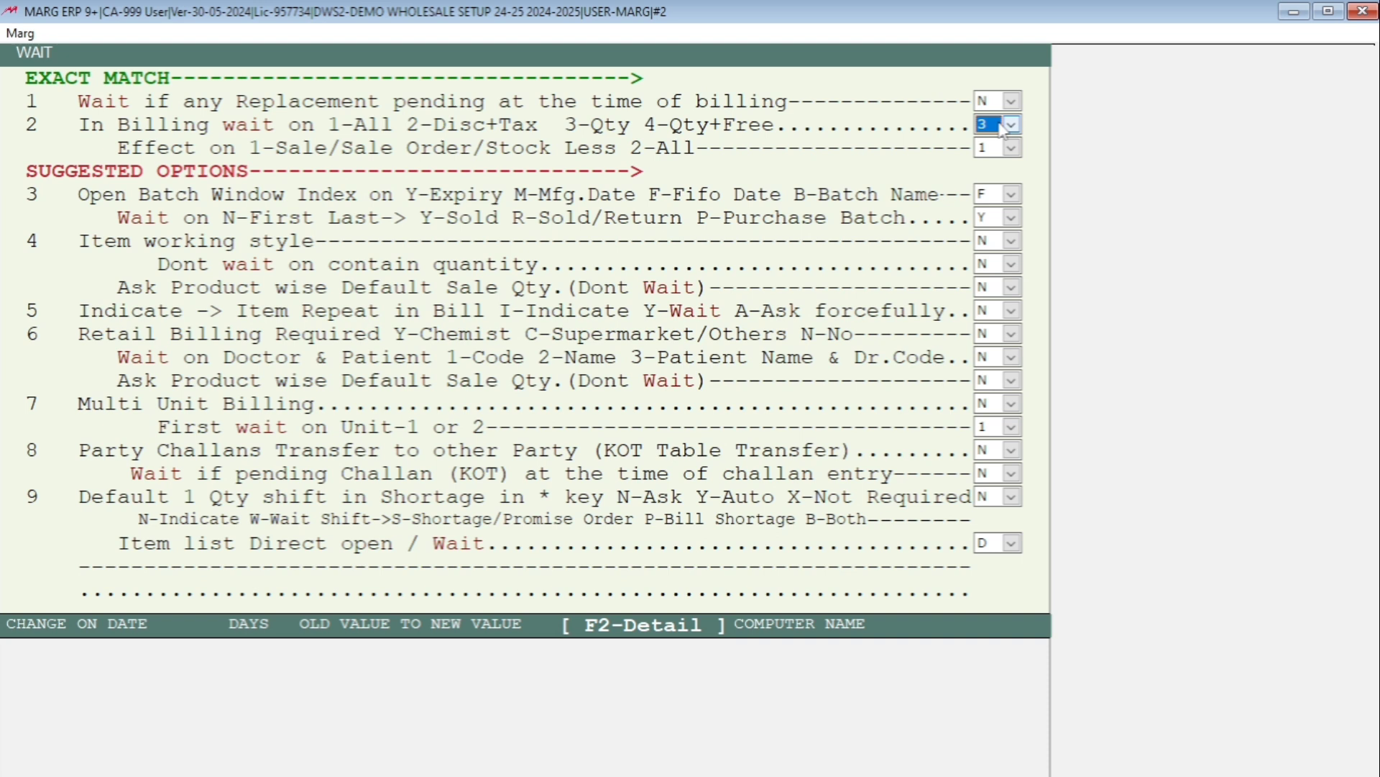
key(1)
click(1003, 128)
click(1004, 128)
Leave the wait settings and confirm Yes to save the changed control setting.
key(Return)
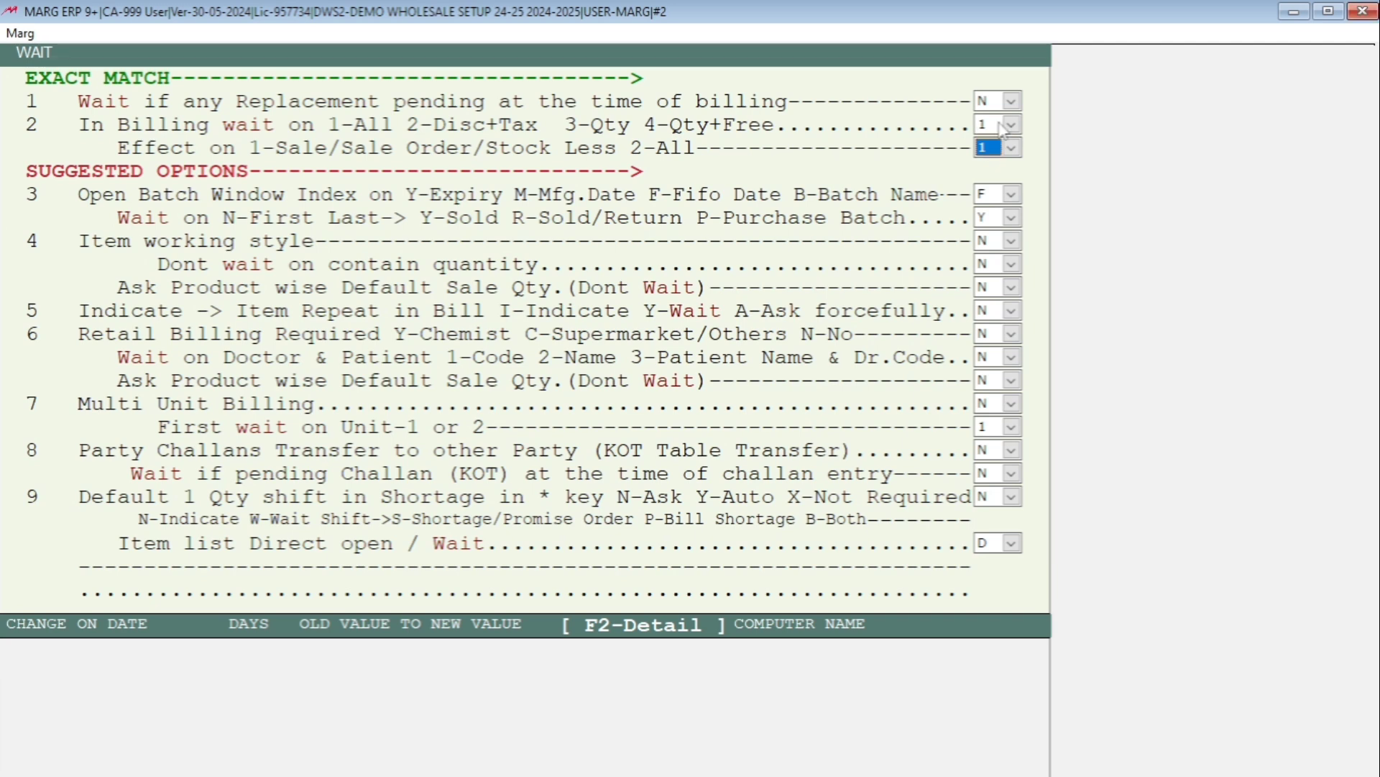
key(Escape)
key(Right)
key(Return)
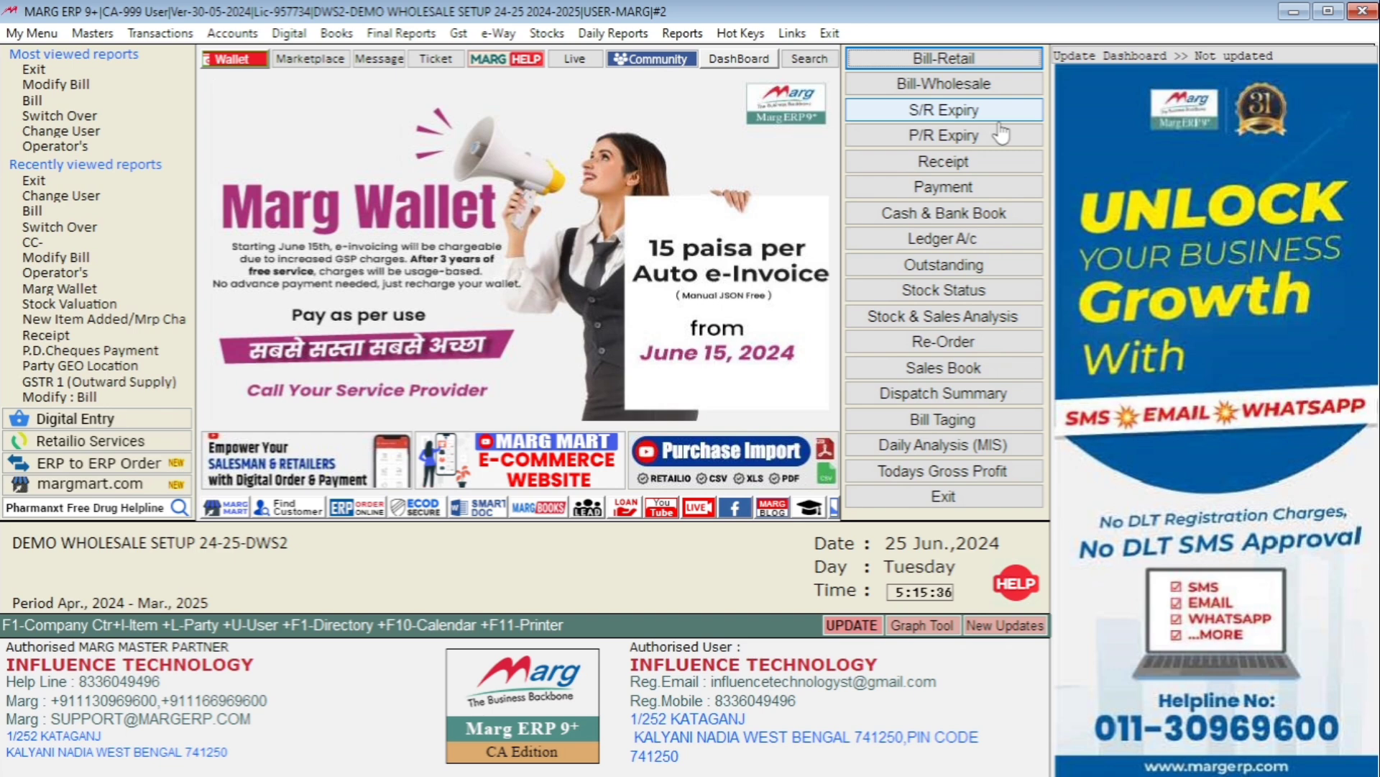
Start a new sale bill dated today for party SUDEB MEDICAL HALL KALYANI.
key(alt)
key(Right)
key(Right)
key(Down)
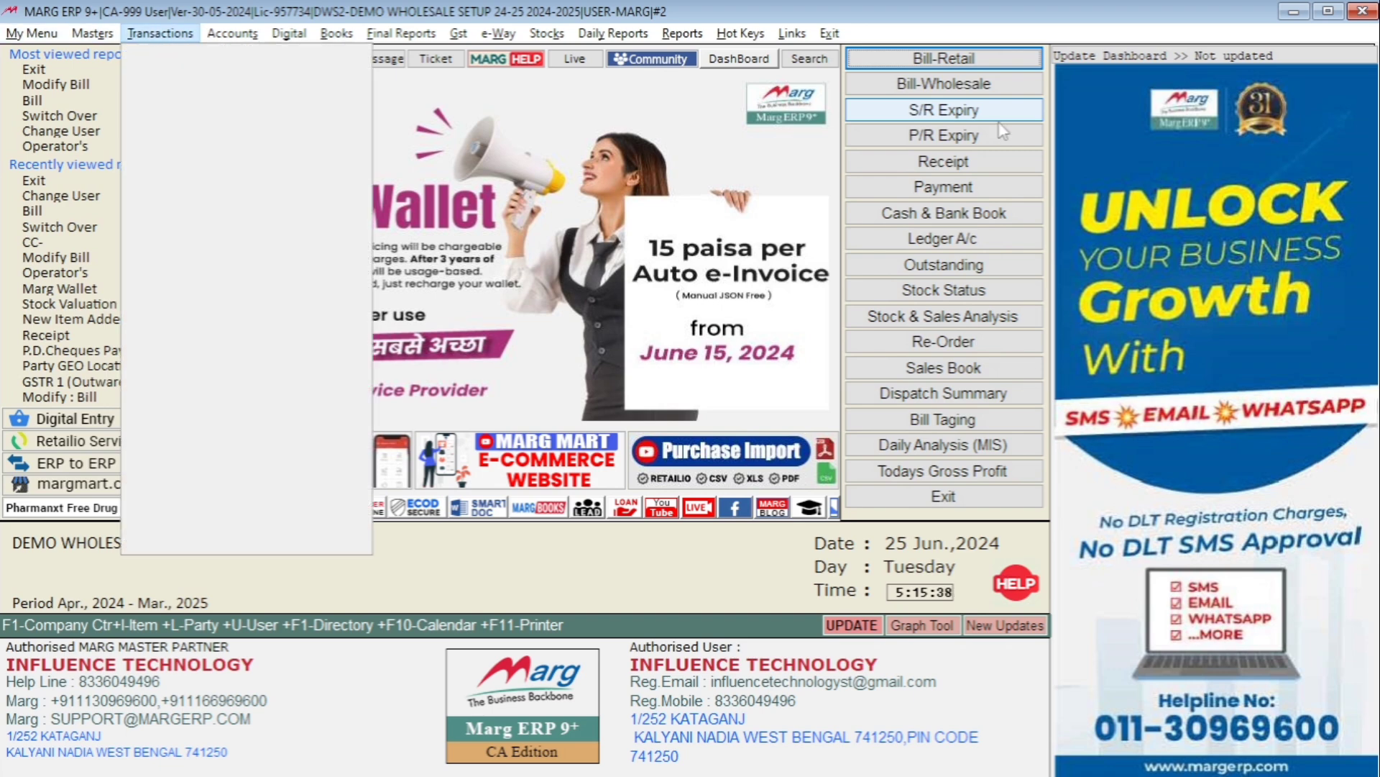
key(Right)
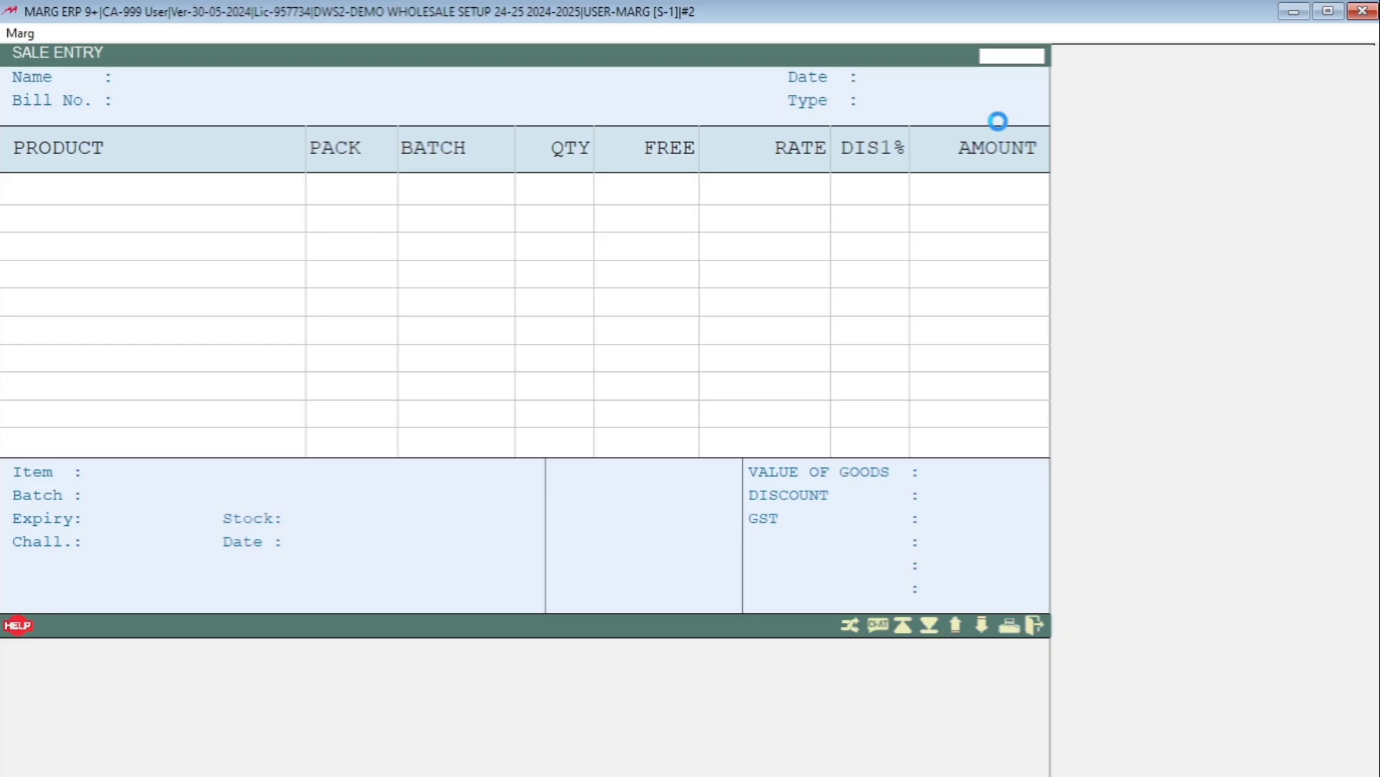
key(Return)
key(Return)
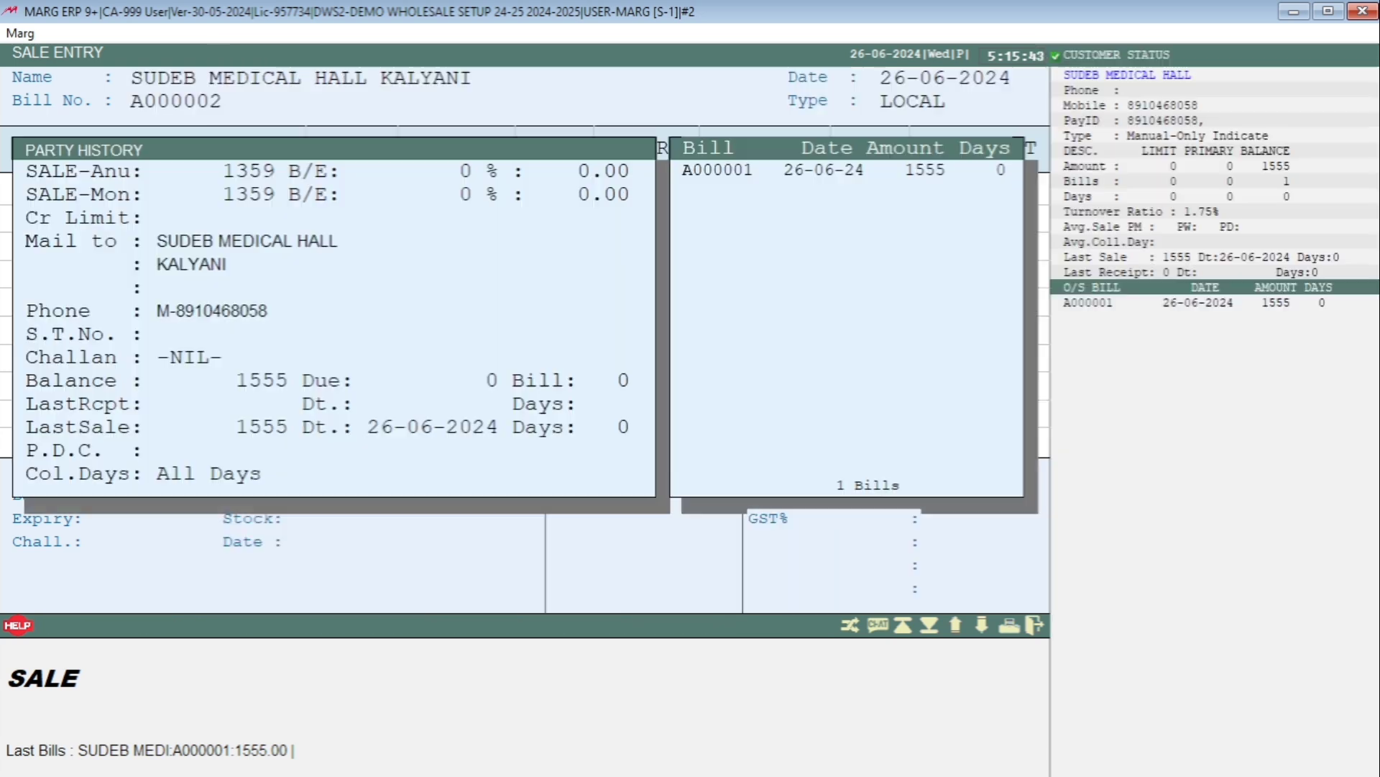
key(Return)
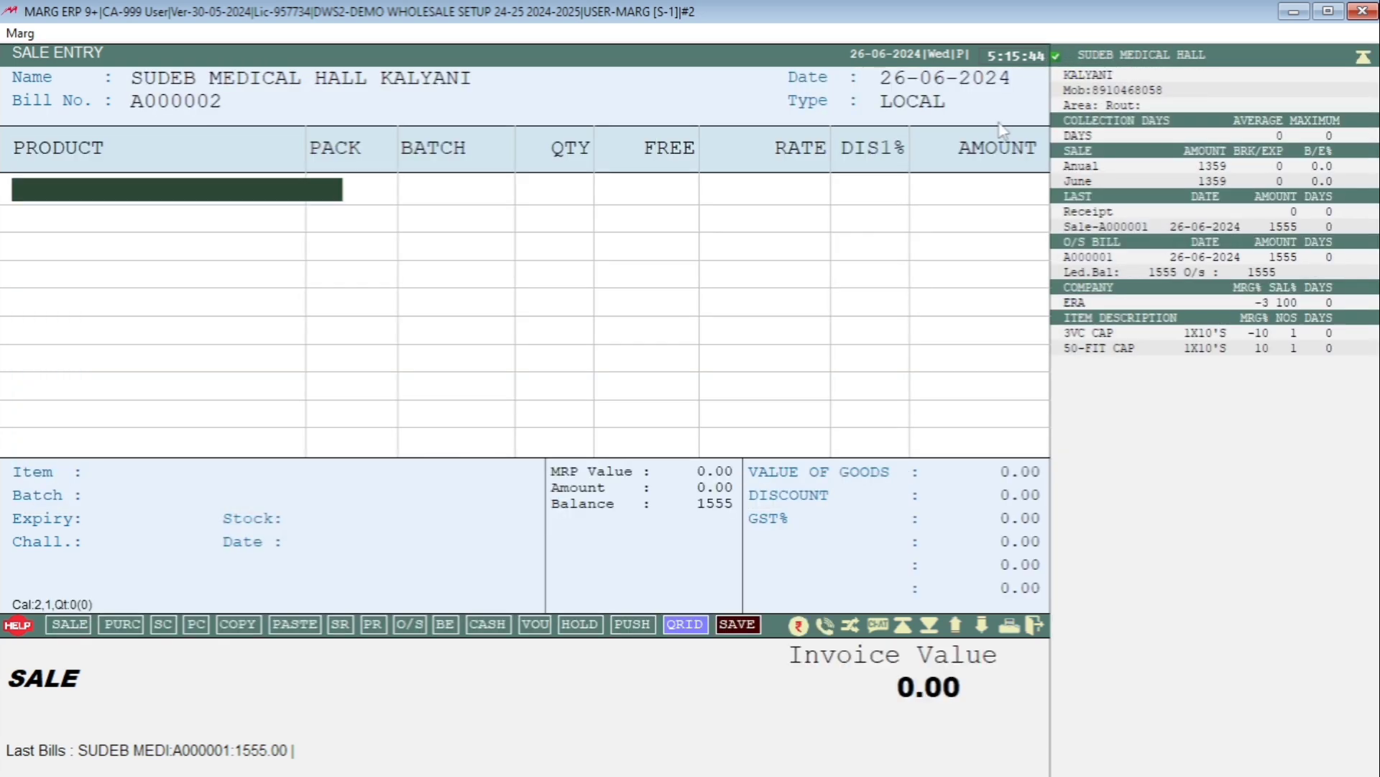
key(Return)
Add 9FB SR 200, batch 3652, quantity 10, 1 free, 10% discount, accepting the net loss warning.
key(Down)
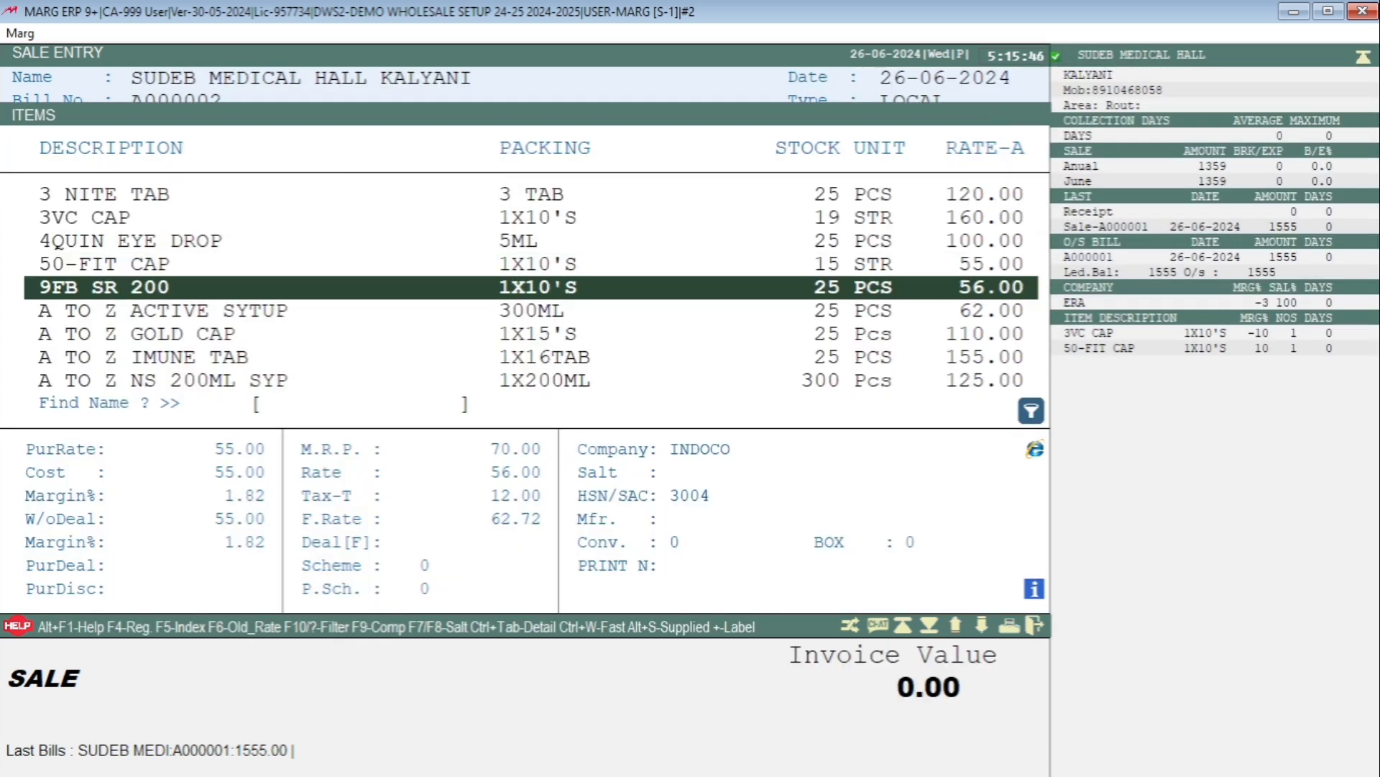
key(Return)
key(Return)
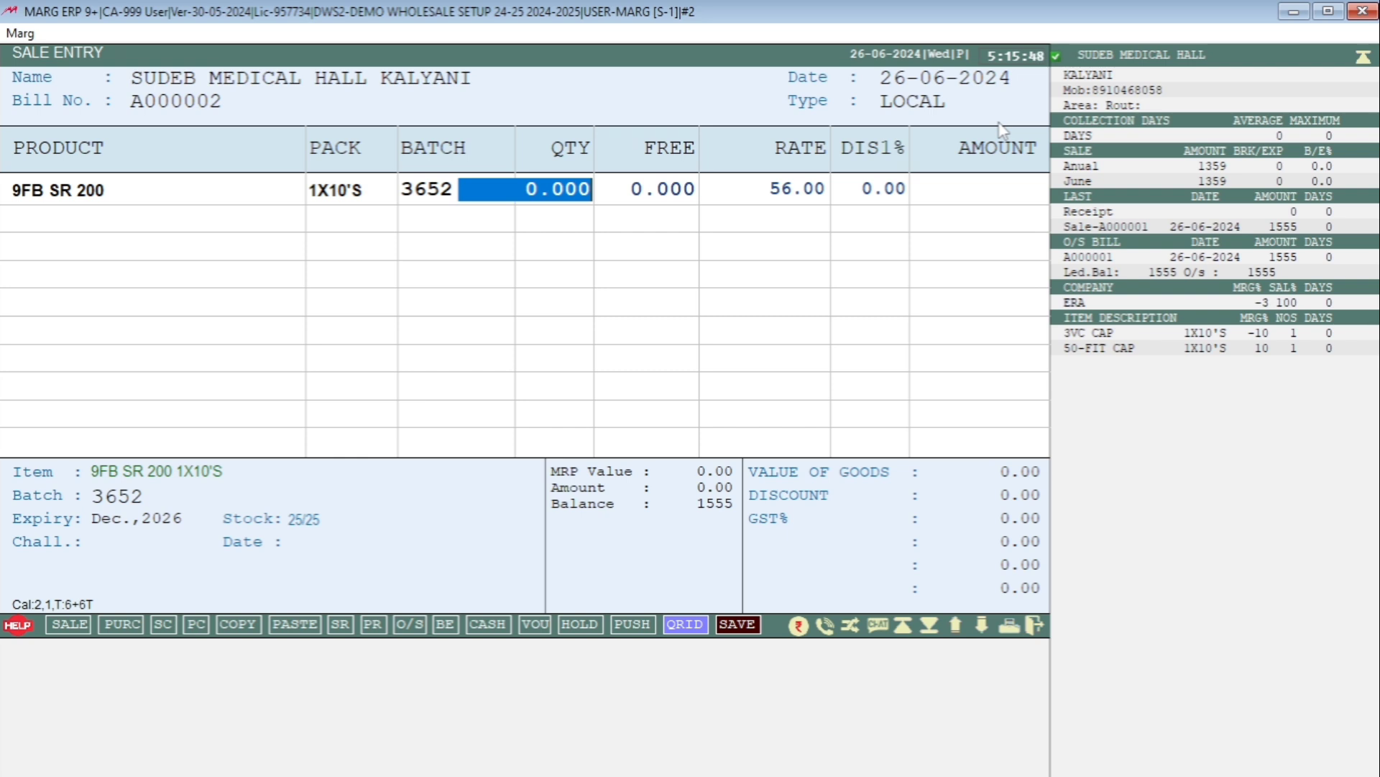
text(10.)
key(Return)
text(1 .)
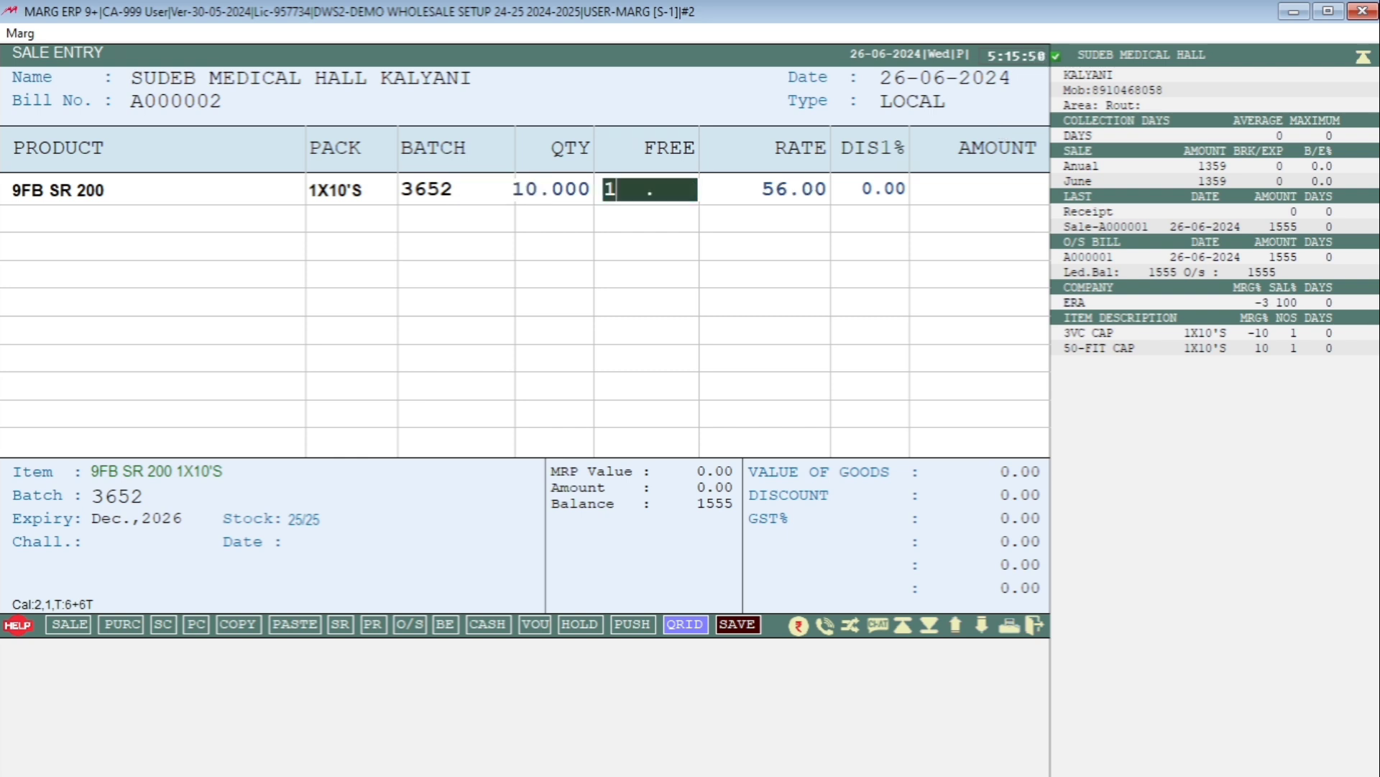
key(Return)
key(Return)
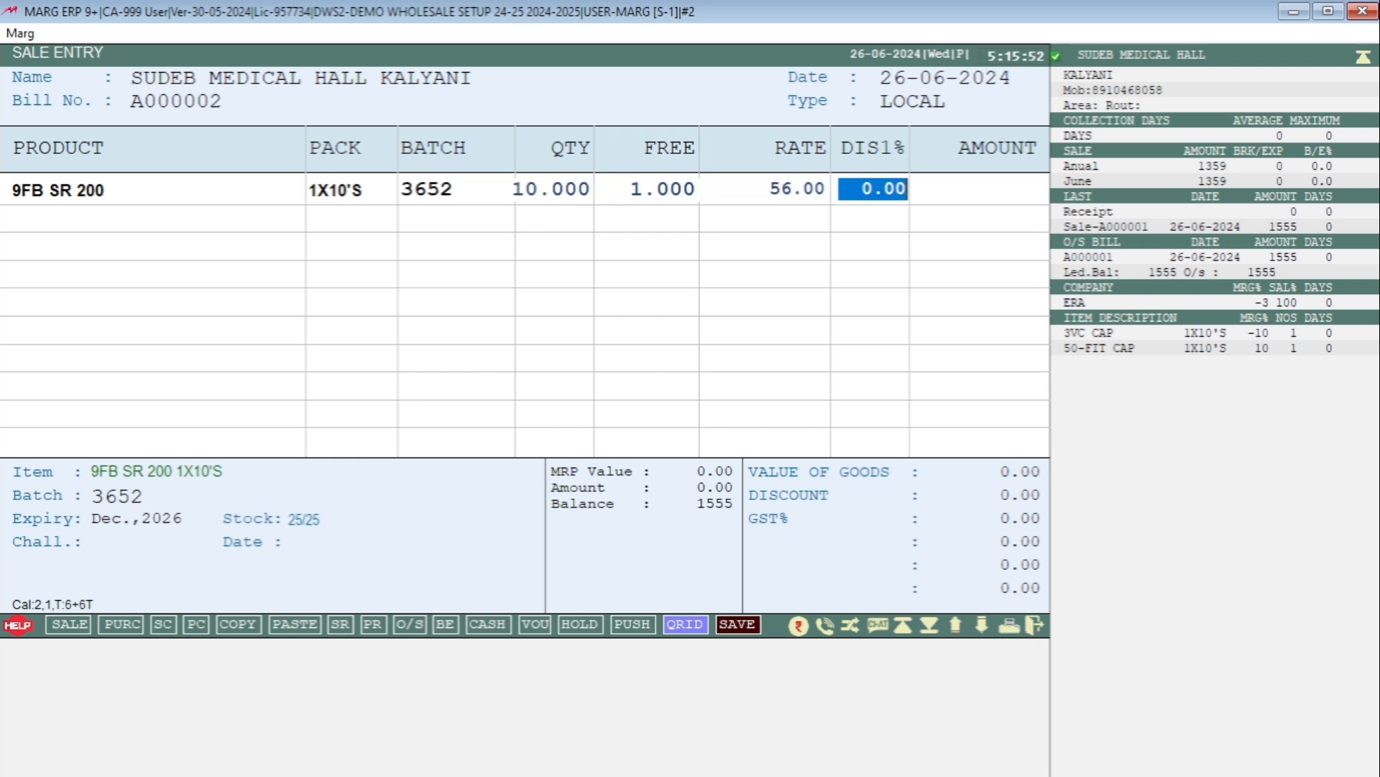
text(10)
key(Return)
key(Return)
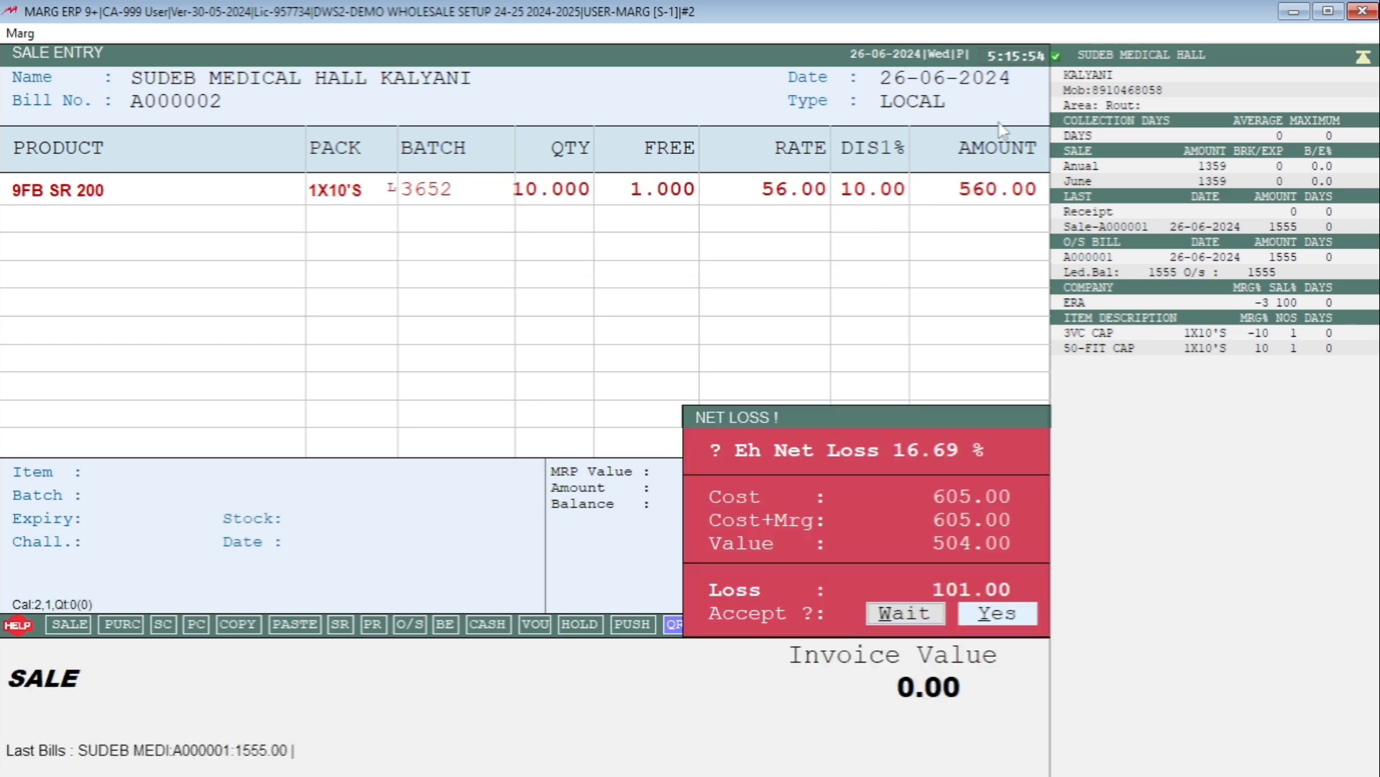
key(Return)
key(Down)
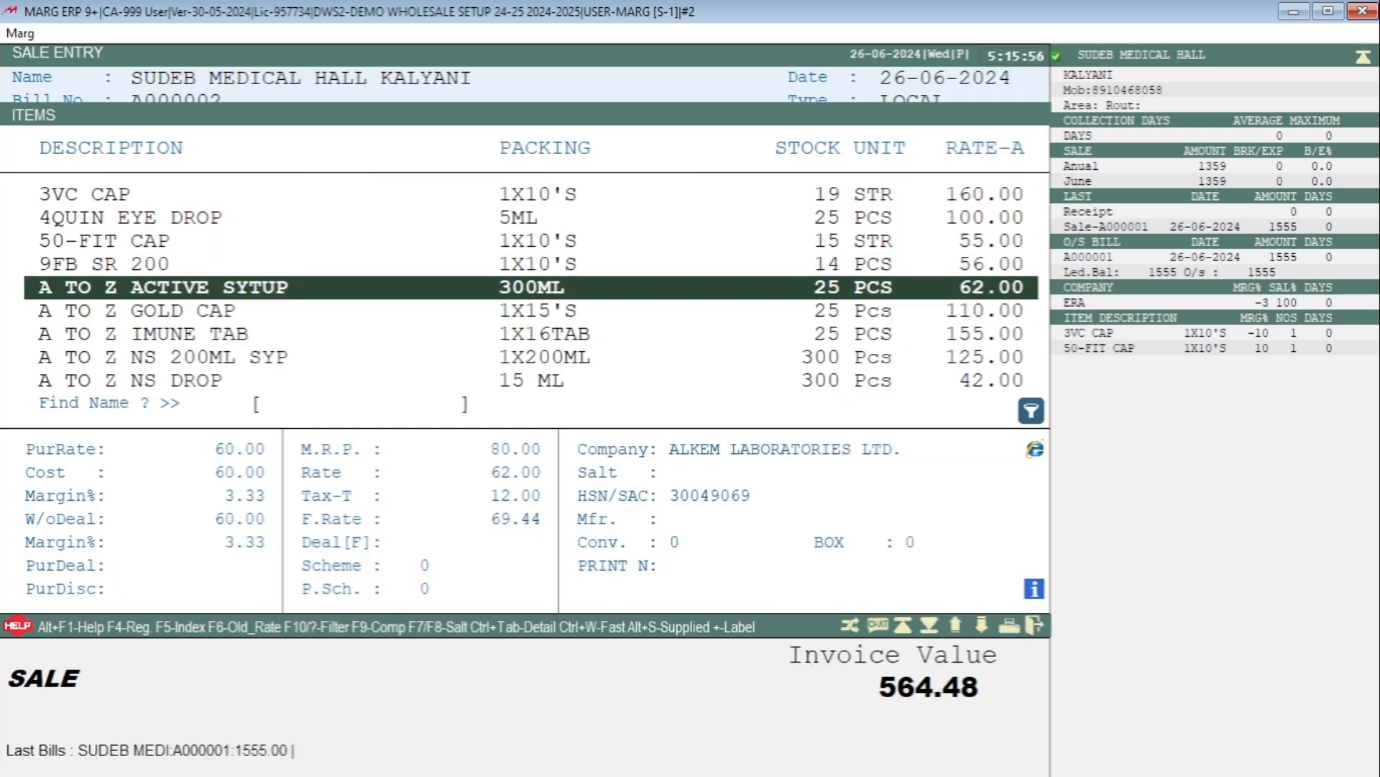
Add A TO Z ACTIVE SYTUP, batch 3652, quantity 2, rate 65, 2% discount without storing it.
key(Return)
key(Return)
text(2)
key(Return)
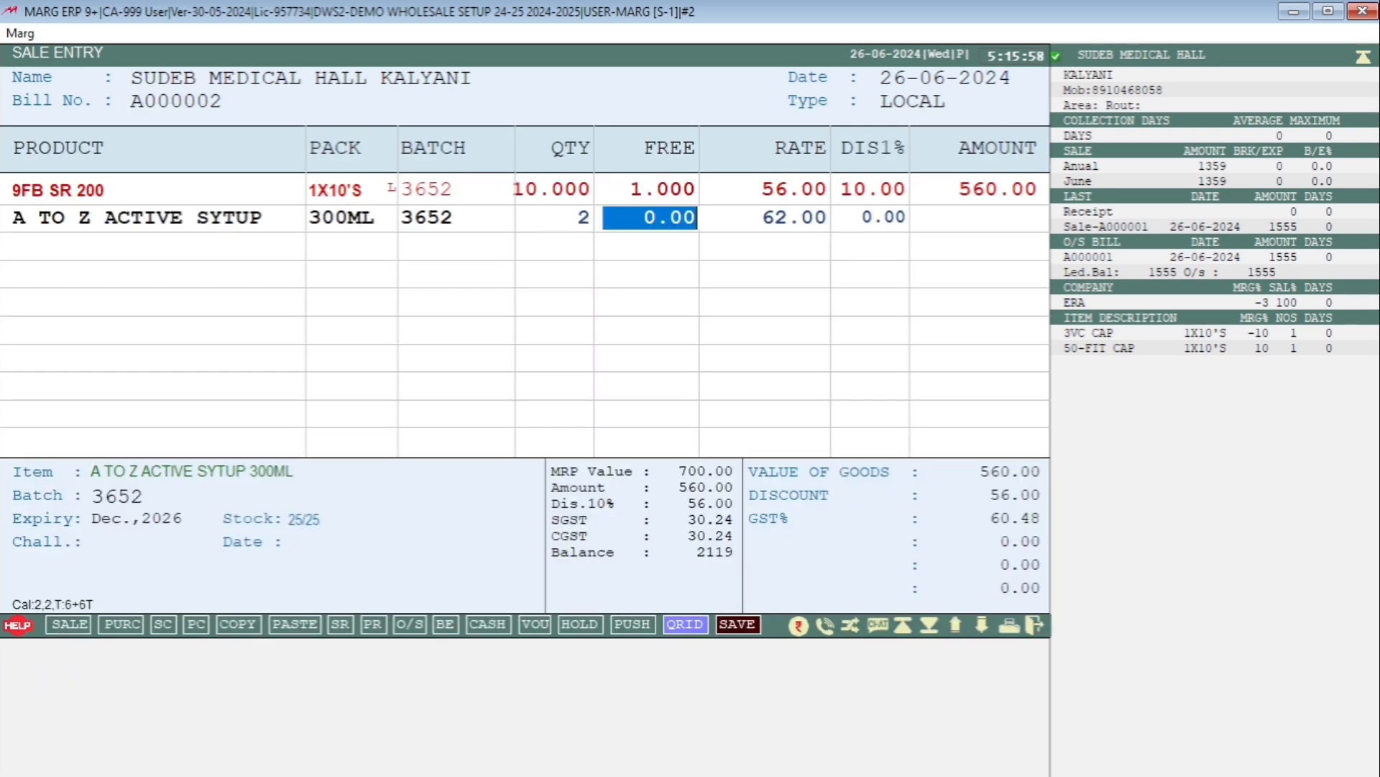
key(Return)
text(65)
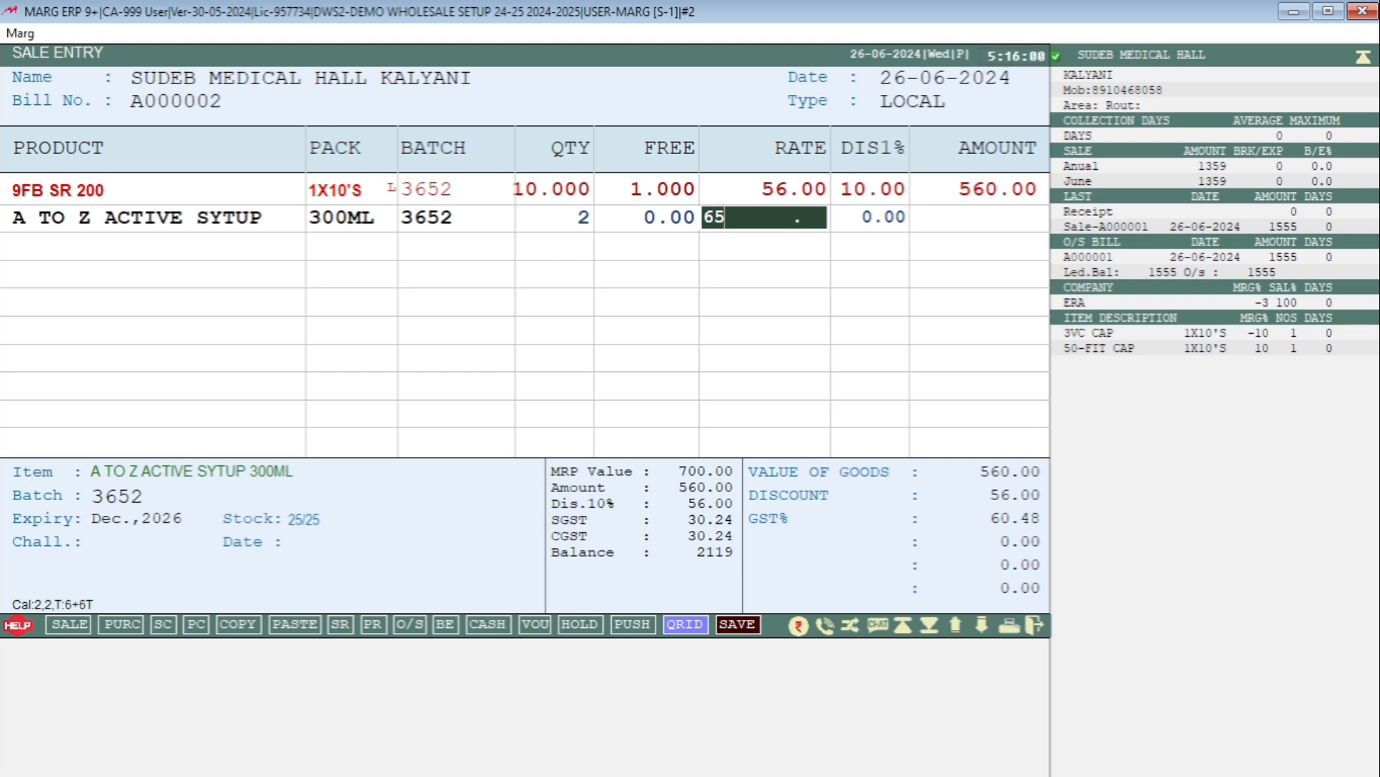
key(Return)
text(2)
key(Return)
key(Return)
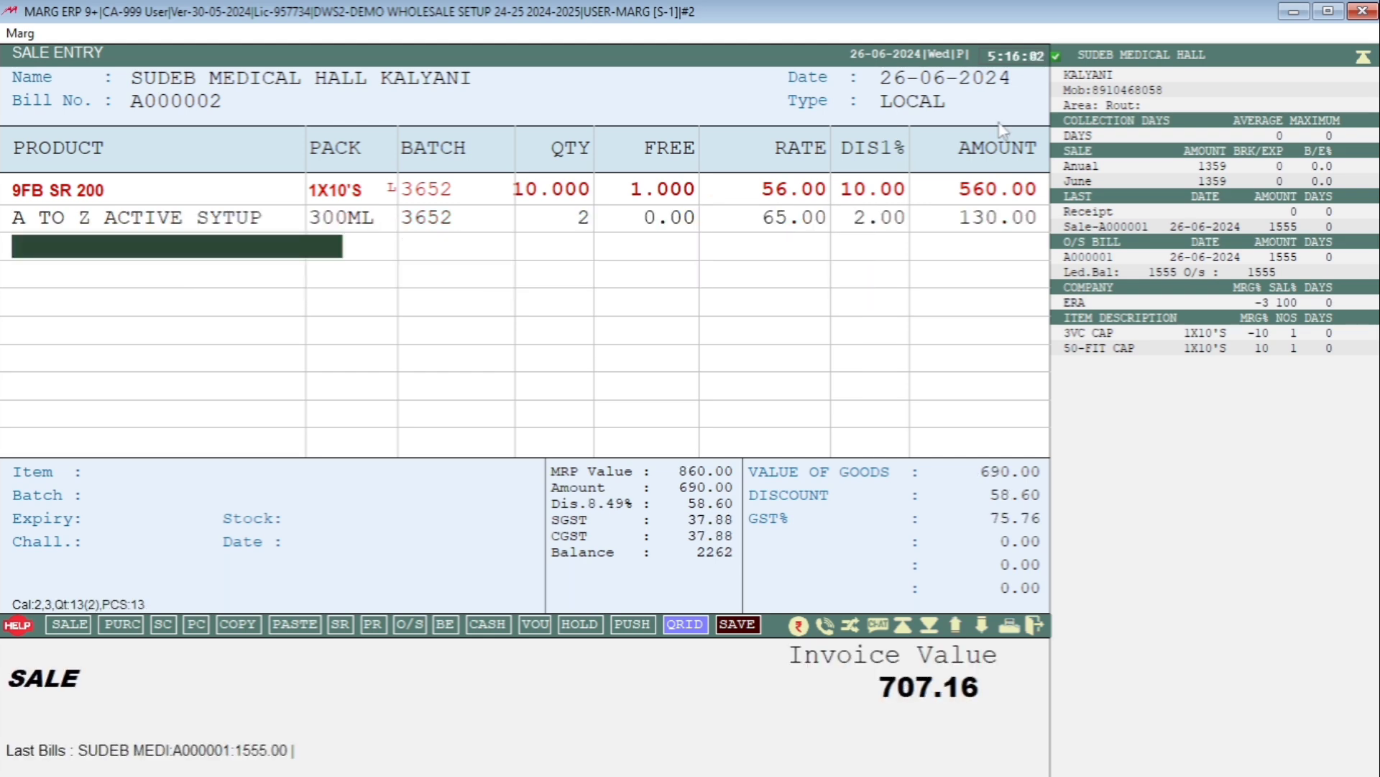
key(Down)
Add A TO Z GOLD CAP with quantity 10, rate 115 and 2% discount.
key(Return)
key(Return)
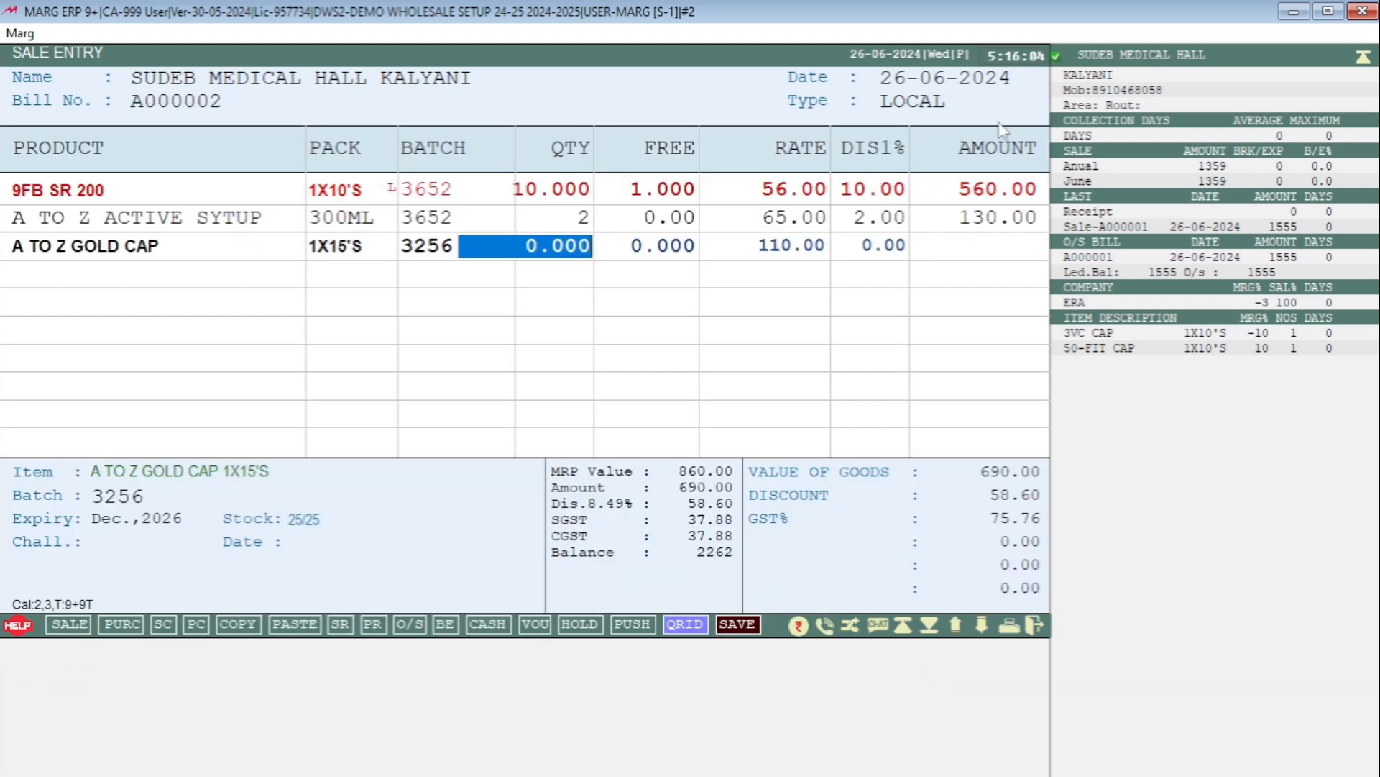
text(10)
key(Return)
key(Return)
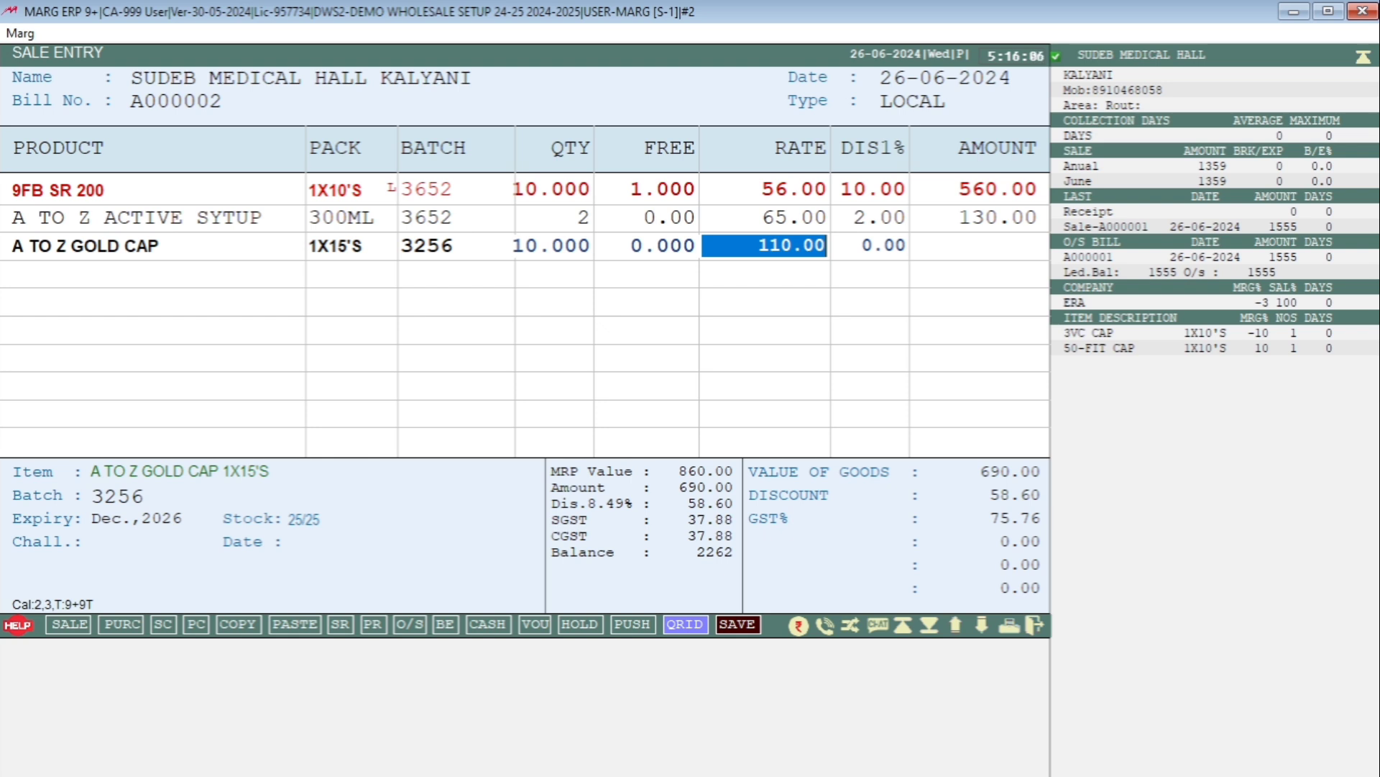
text(115)
key(Return)
text(2)
key(Return)
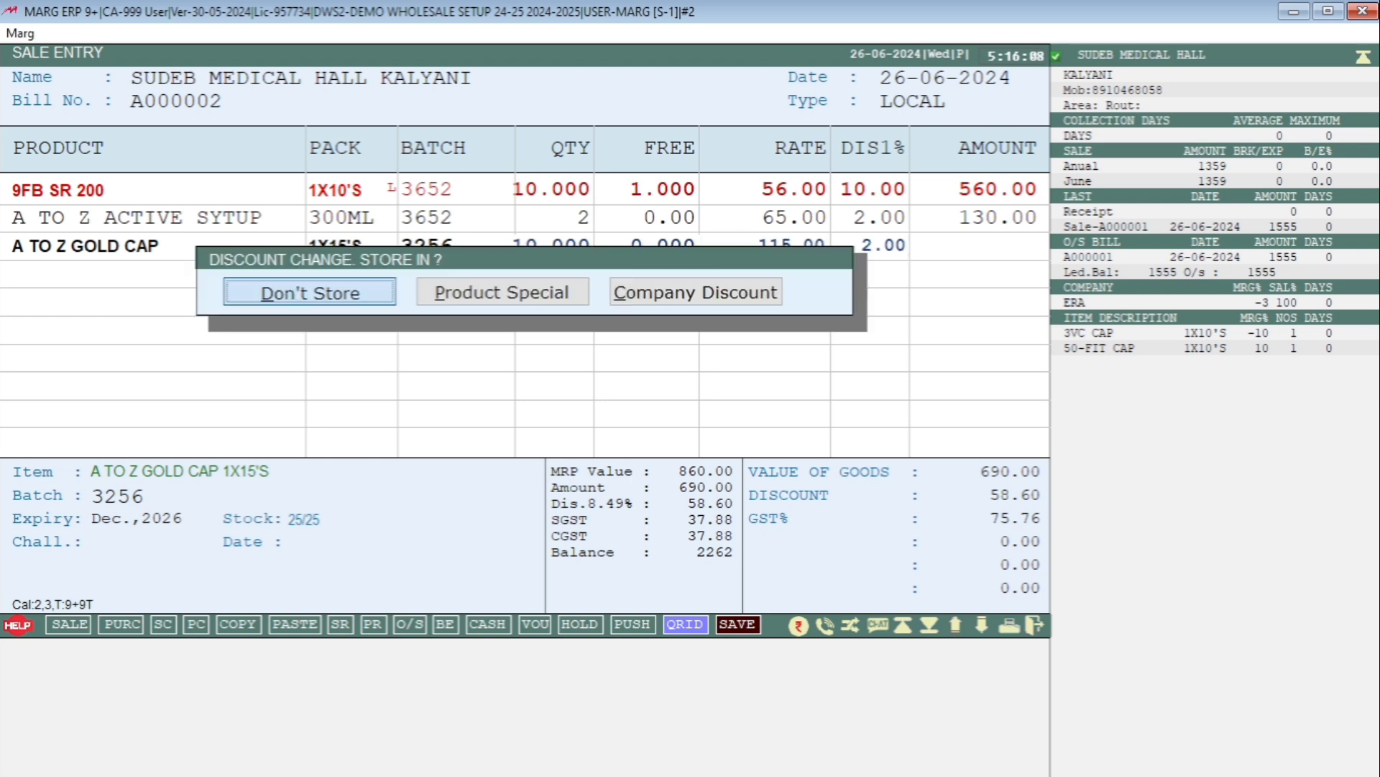
key(Return)
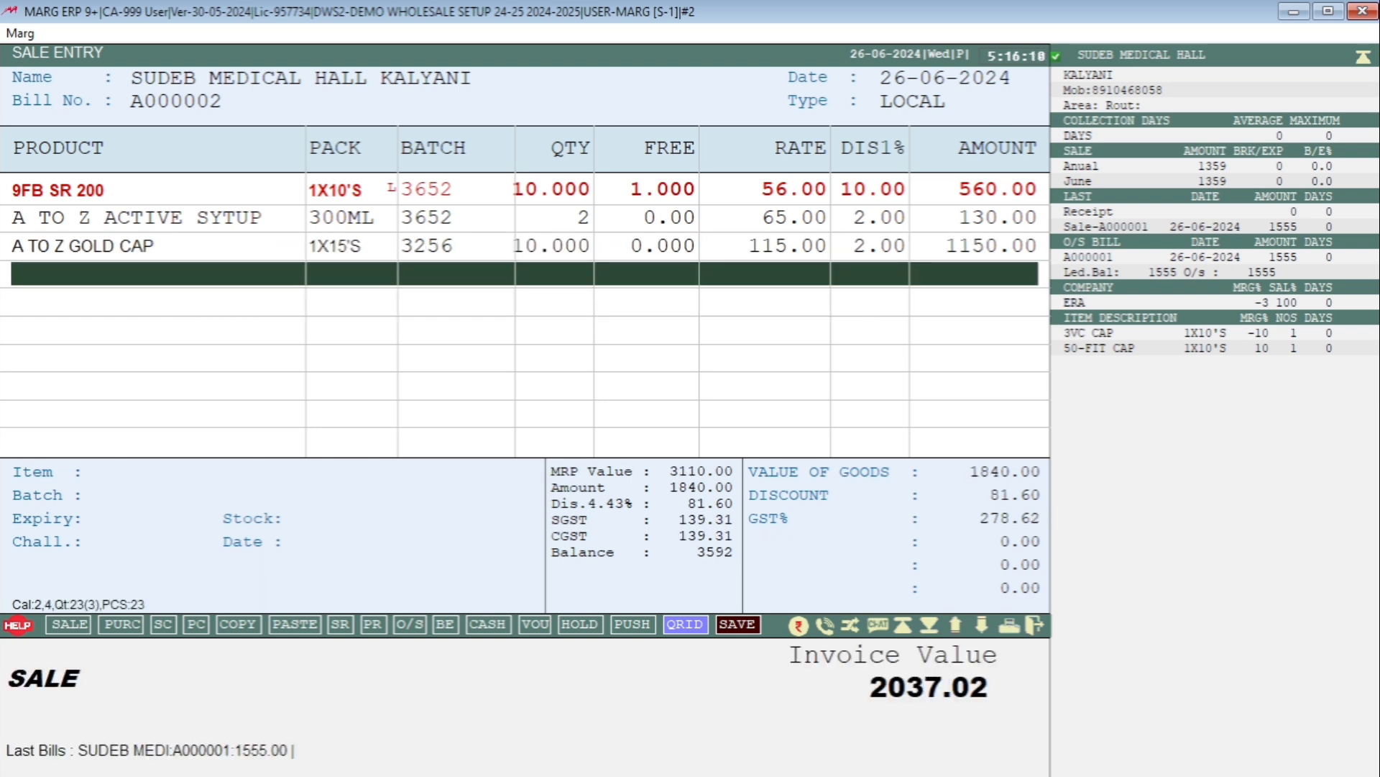